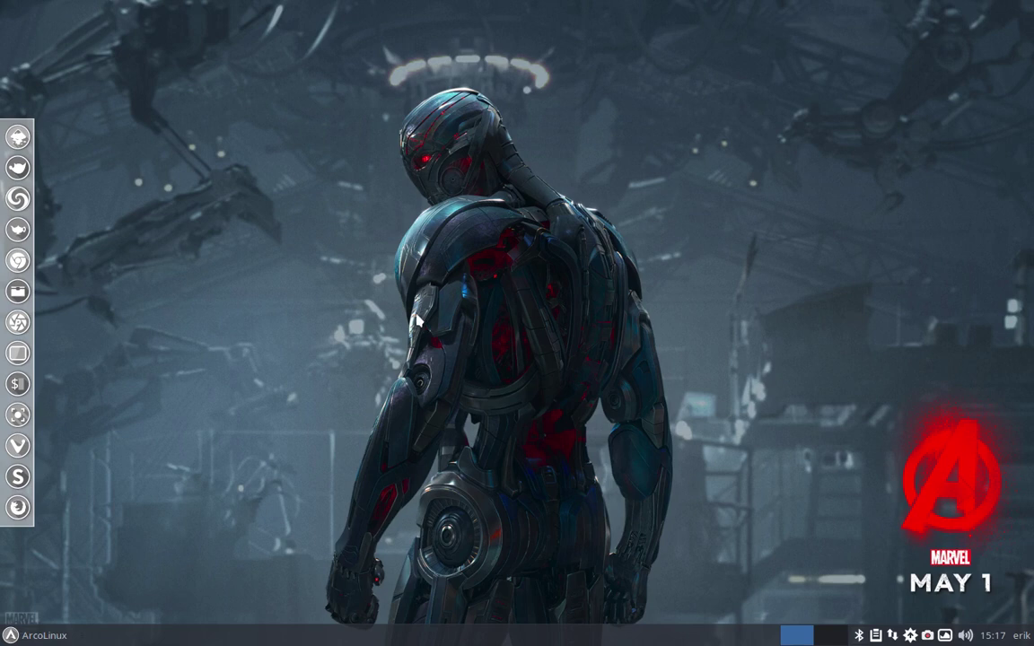
Open a Termite terminal with the neofetch summary and move it lower-right on the desktop
{"action": "key", "text": "super+Return"}
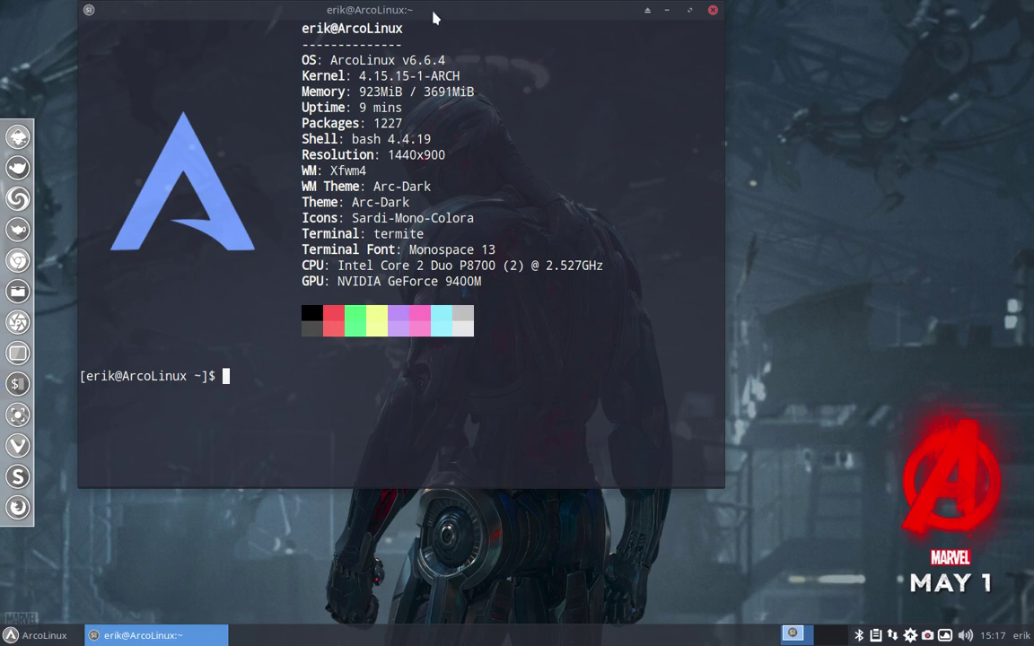
{"action": "left_click_drag", "start_coordinate": [431, 15], "coordinate": [538, 62]}
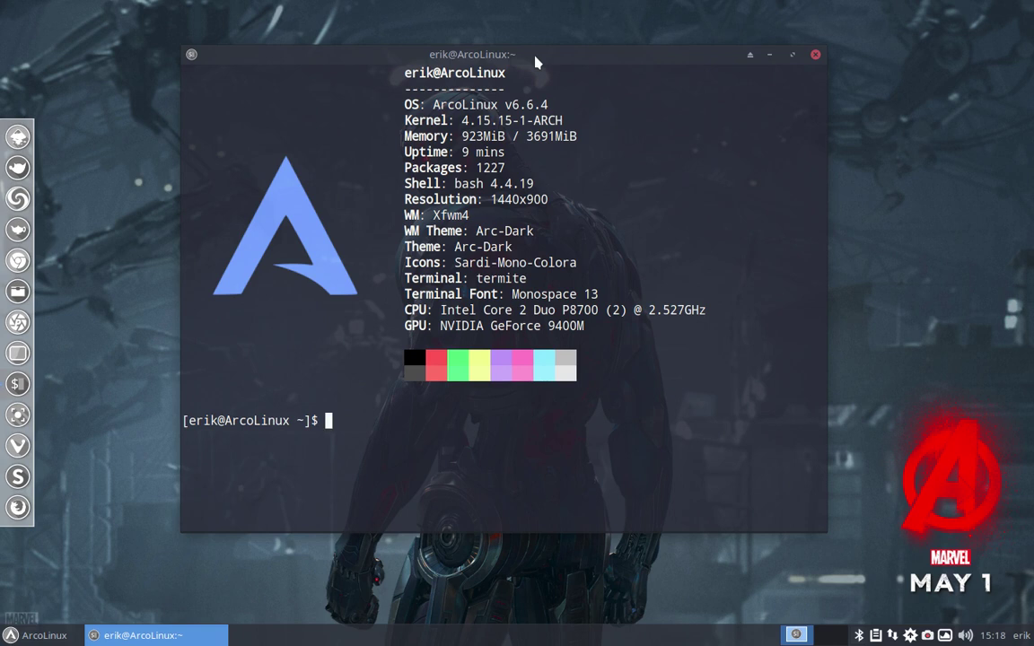
{"action": "left_click_drag", "start_coordinate": [535, 61], "coordinate": [546, 44]}
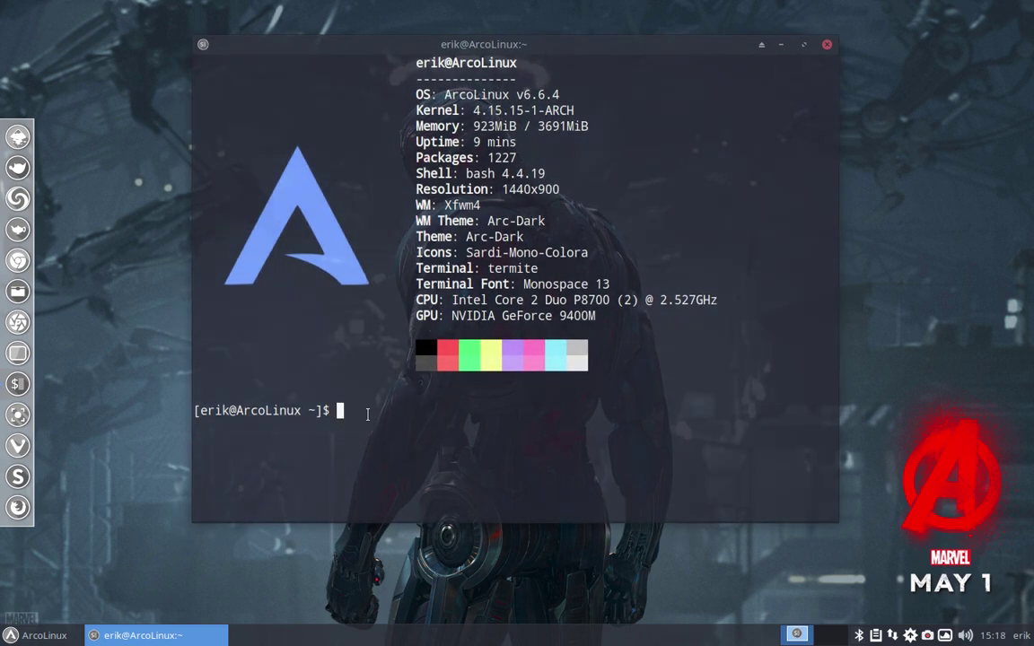
Rerun the trizen isight search from history, showing isight-firmware-tools 1.6-2 already installed
{"action": "key", "text": "Up"}
{"action": "key", "text": "Up"}
{"action": "key", "text": "Up"}
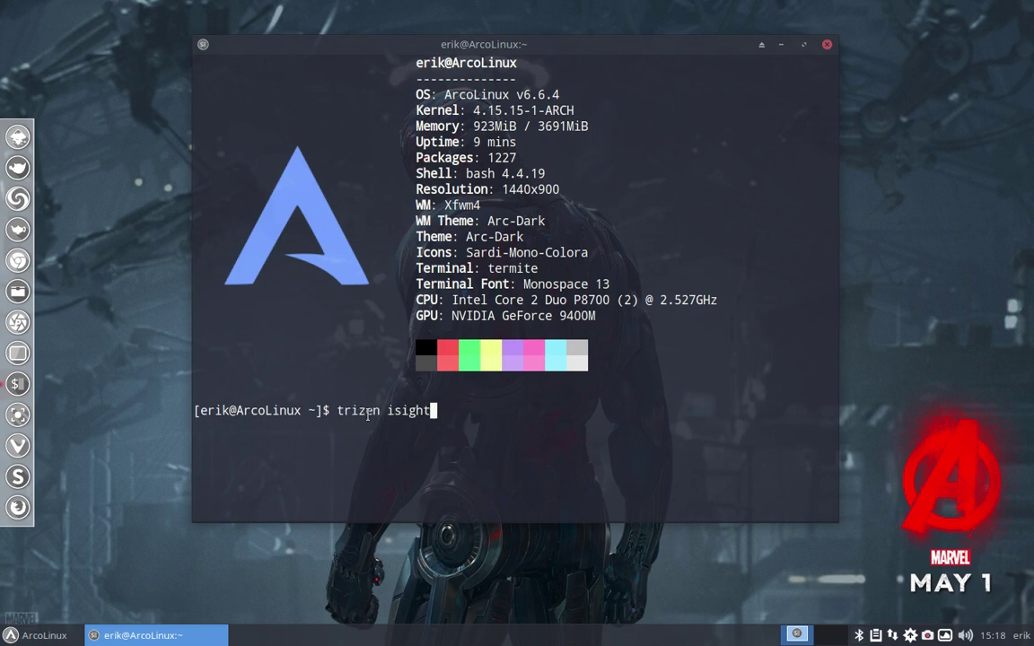
{"action": "key", "text": "Return"}
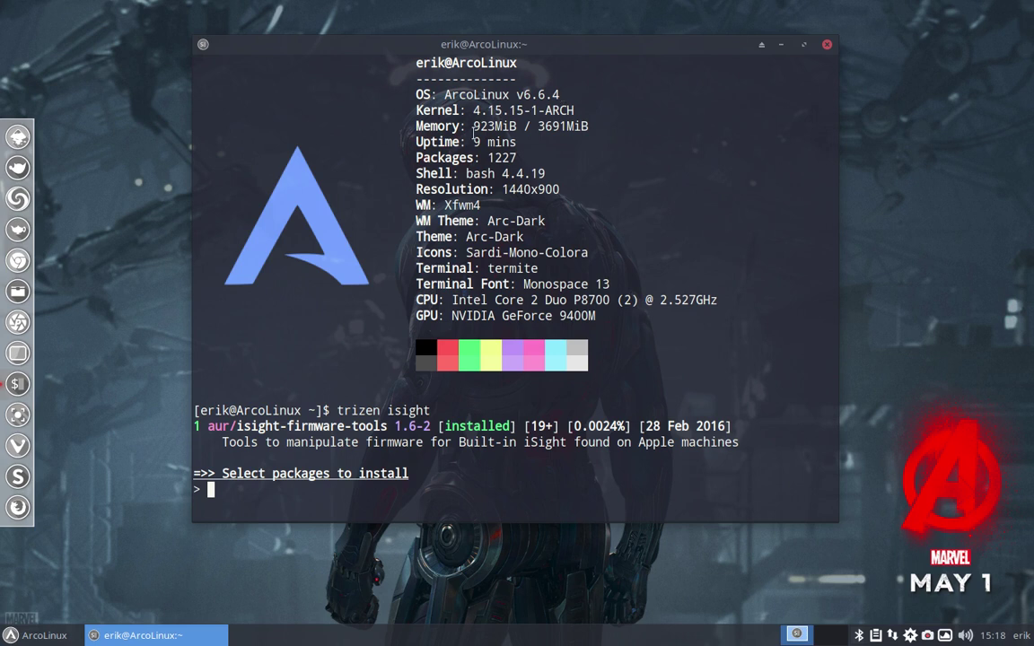
Highlight the memory, CPU model, 2.527GHz clock and GPU lines in neofetch, then close the terminal
{"action": "left_click_drag", "start_coordinate": [473, 125], "coordinate": [594, 127]}
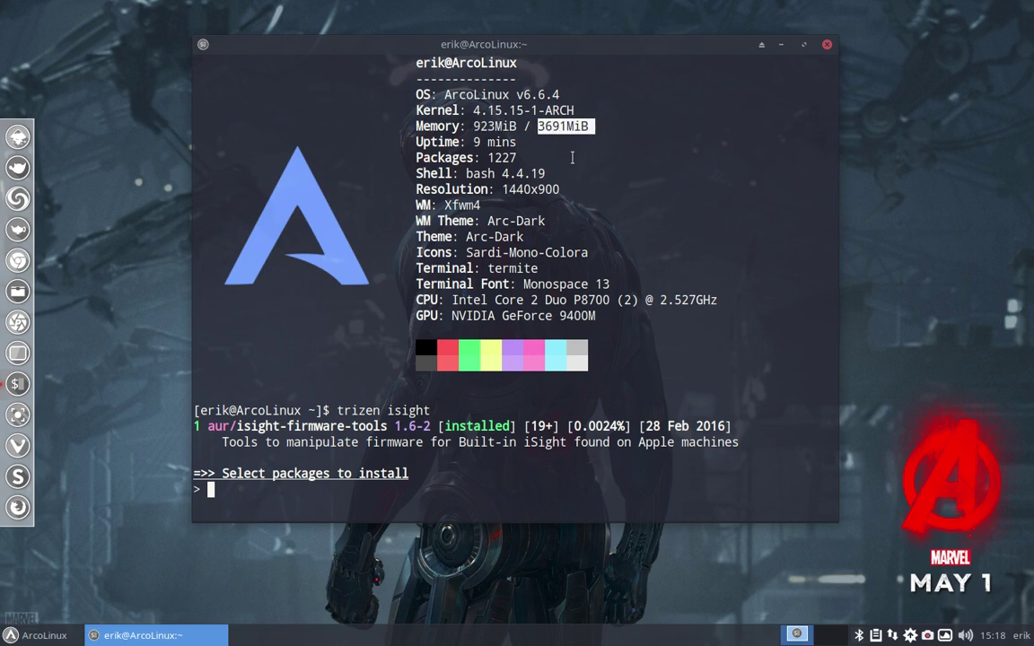
{"action": "left_click", "coordinate": [452, 140]}
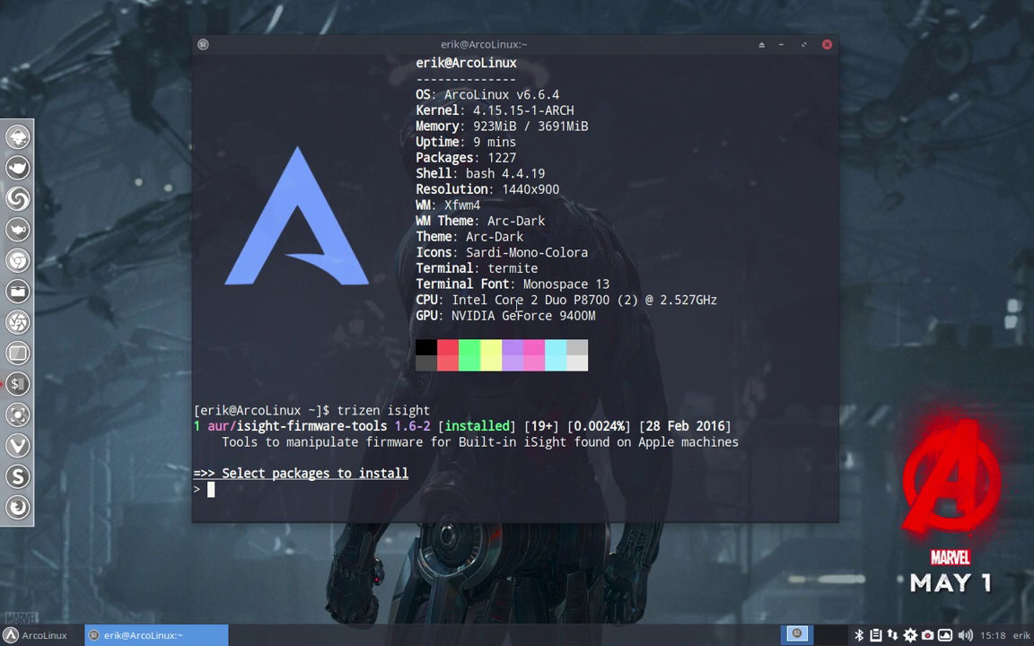
{"action": "left_click_drag", "start_coordinate": [452, 300], "coordinate": [599, 302]}
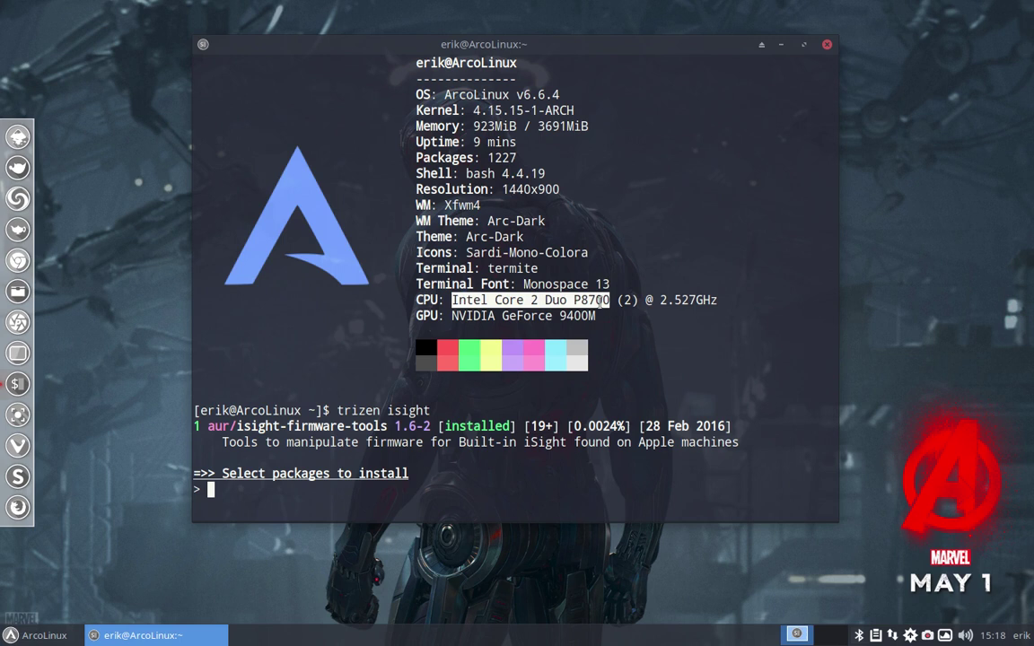
{"action": "left_click_drag", "start_coordinate": [661, 300], "coordinate": [715, 301]}
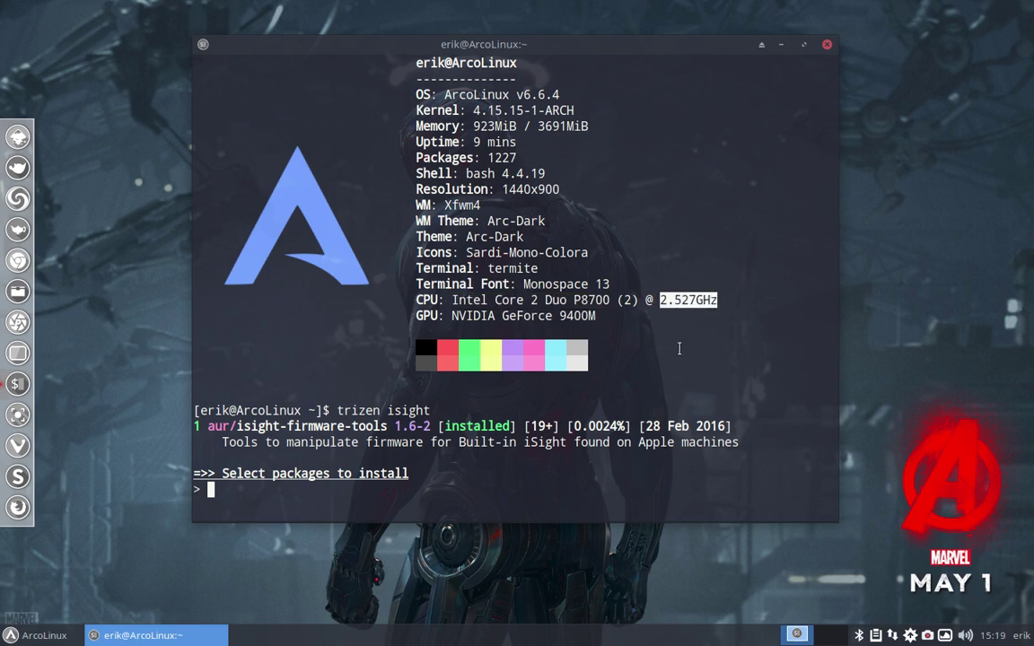
{"action": "left_click_drag", "start_coordinate": [452, 316], "coordinate": [586, 321]}
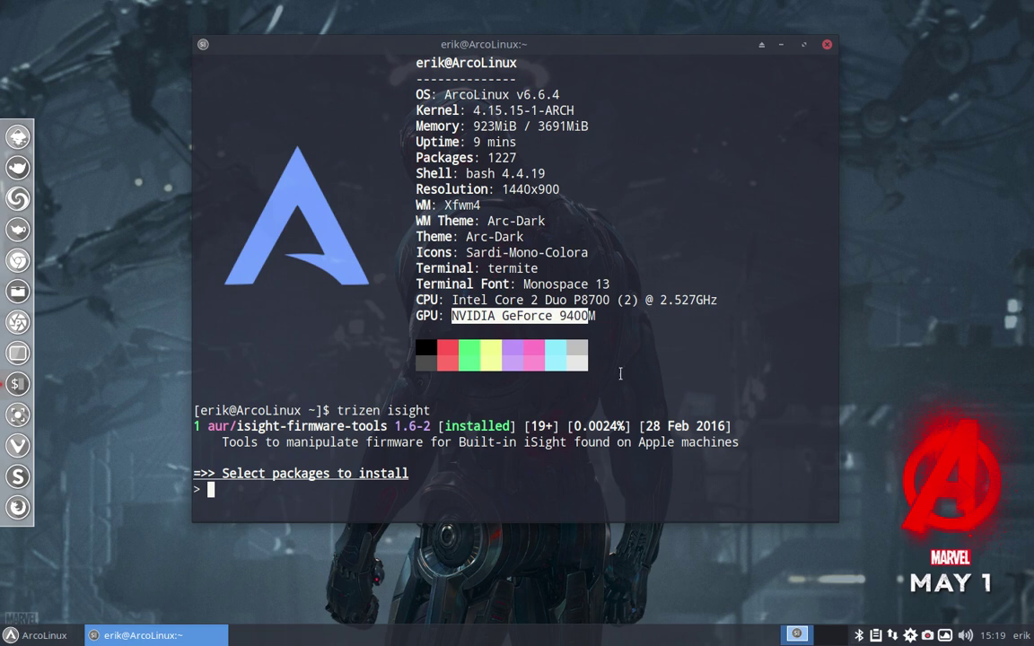
{"action": "left_click", "coordinate": [826, 44]}
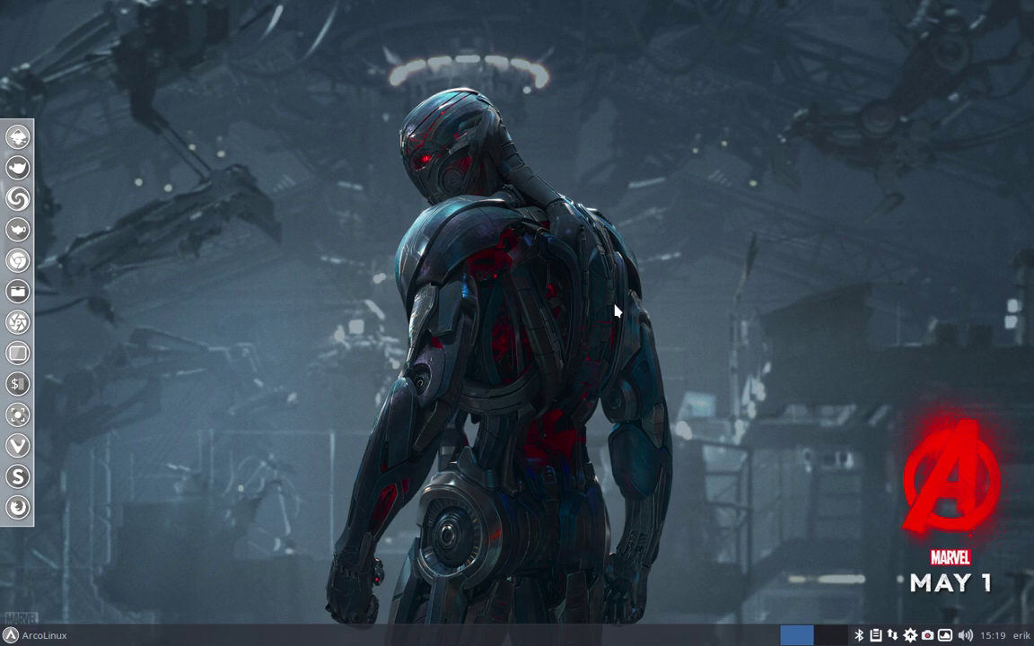
{"action": "left_click", "coordinate": [36, 639]}
{"action": "left_click", "coordinate": [62, 575]}
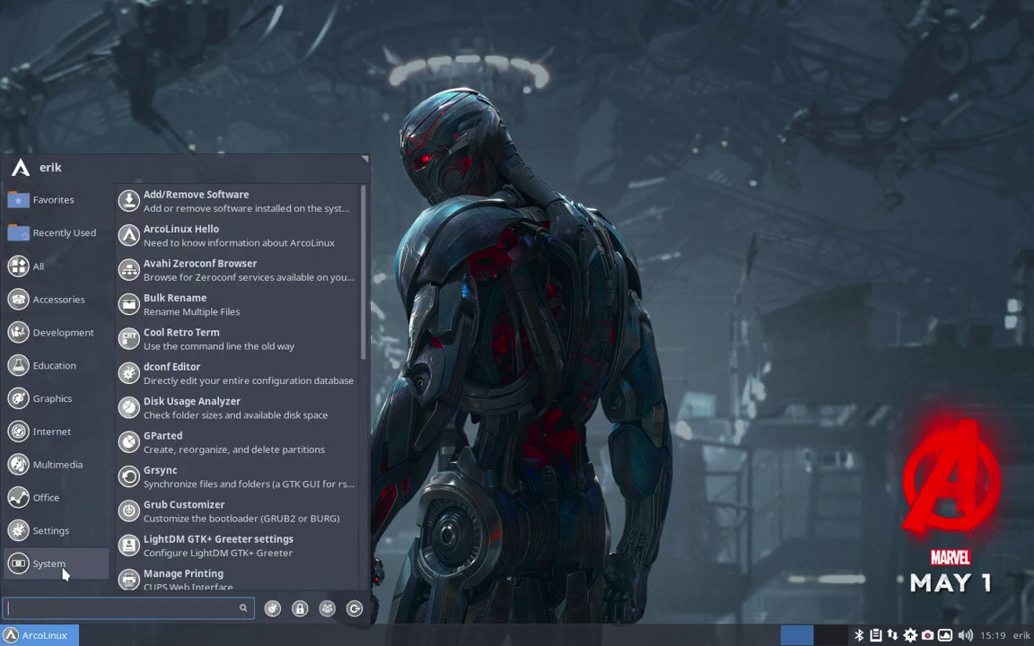
{"action": "scroll", "coordinate": [202, 554], "scroll_direction": "down", "scroll_amount": 5}
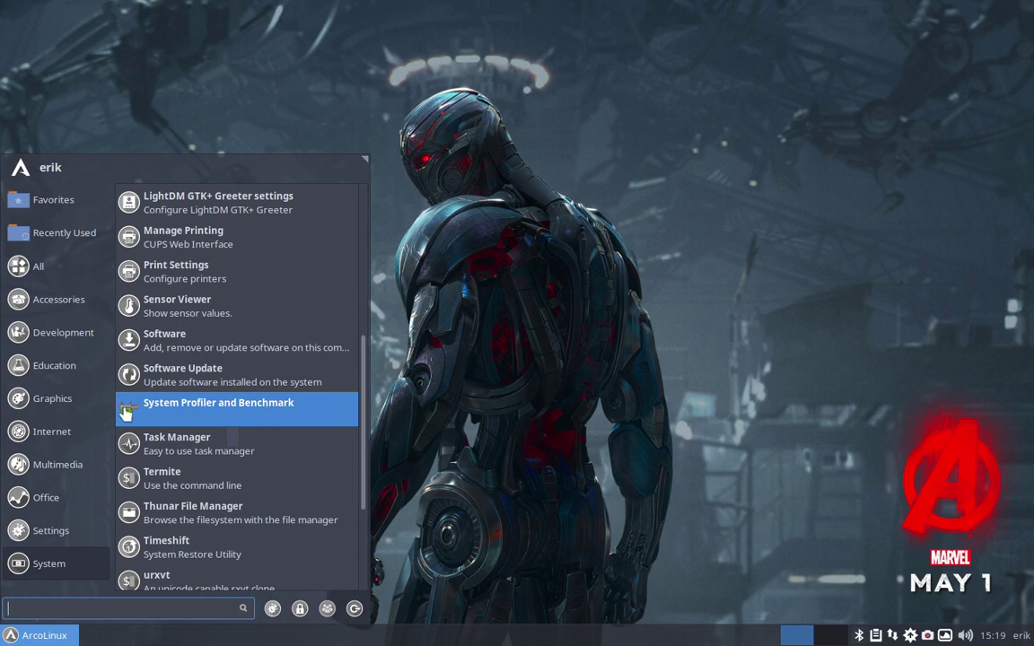
{"action": "left_click", "coordinate": [447, 344]}
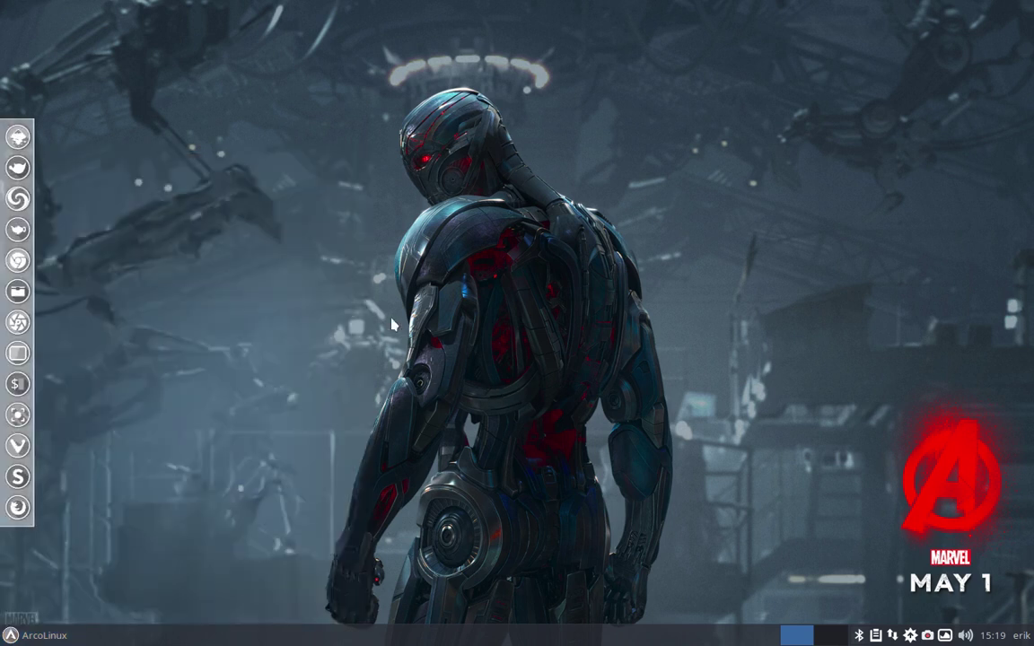
Run sudo hardcode-fixer in a new terminal, entering the administrator password
{"action": "key", "text": "ctrl+alt+t"}
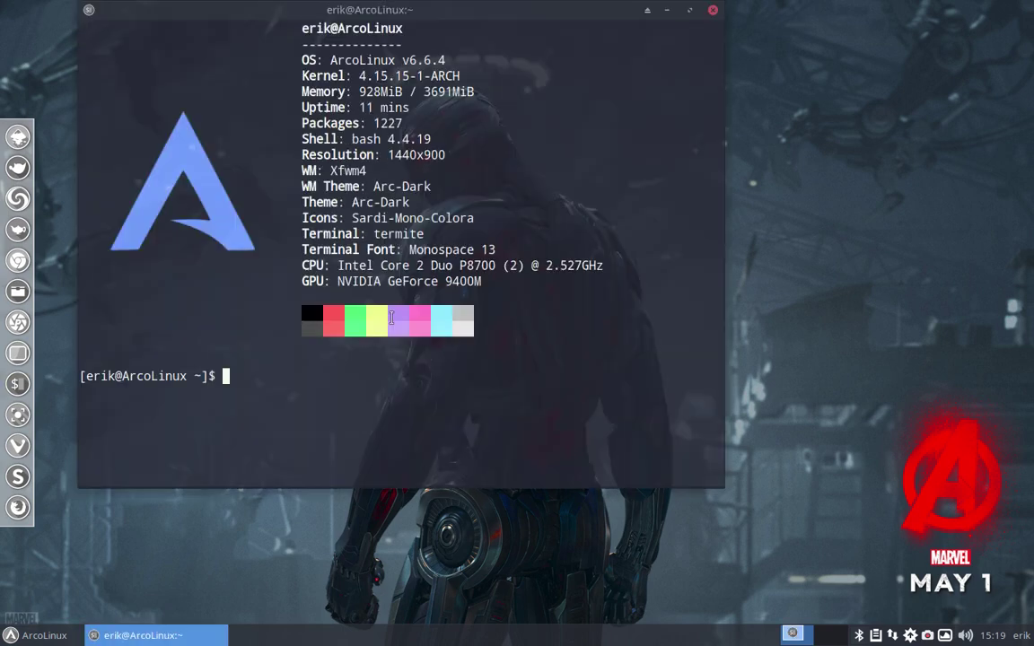
{"action": "type", "text": "sudo hardcod"}
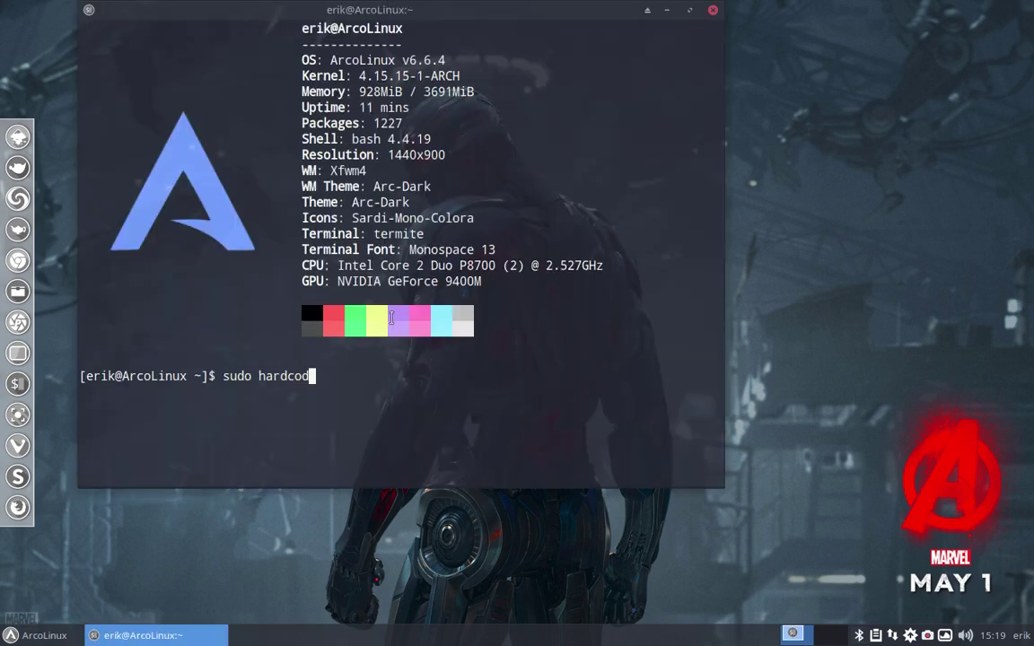
{"action": "key", "text": "Tab"}
{"action": "key", "text": "Return"}
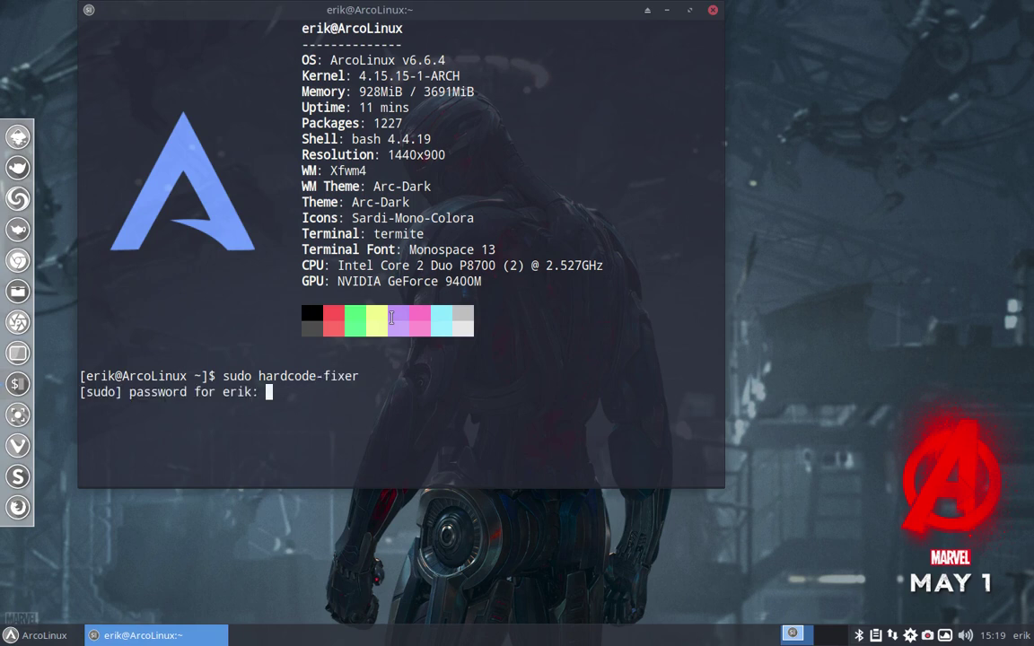
{"action": "key", "text": "Return"}
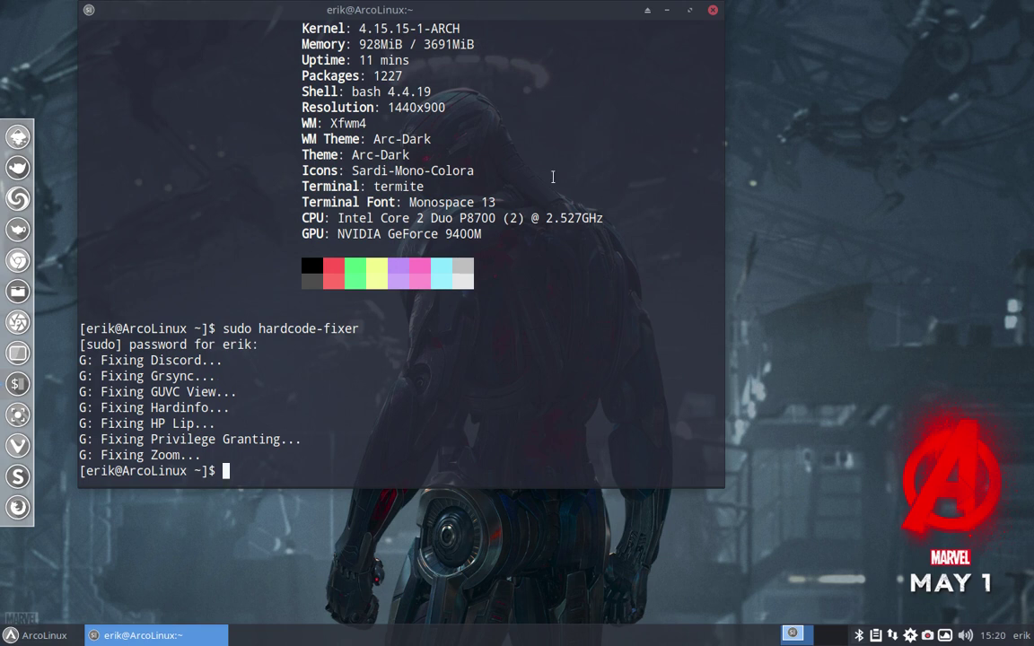
Close the terminal and launch System Profiler and Benchmark from the System menu, maximized
{"action": "left_click", "coordinate": [714, 12]}
{"action": "left_click", "coordinate": [39, 635]}
{"action": "left_click", "coordinate": [43, 563]}
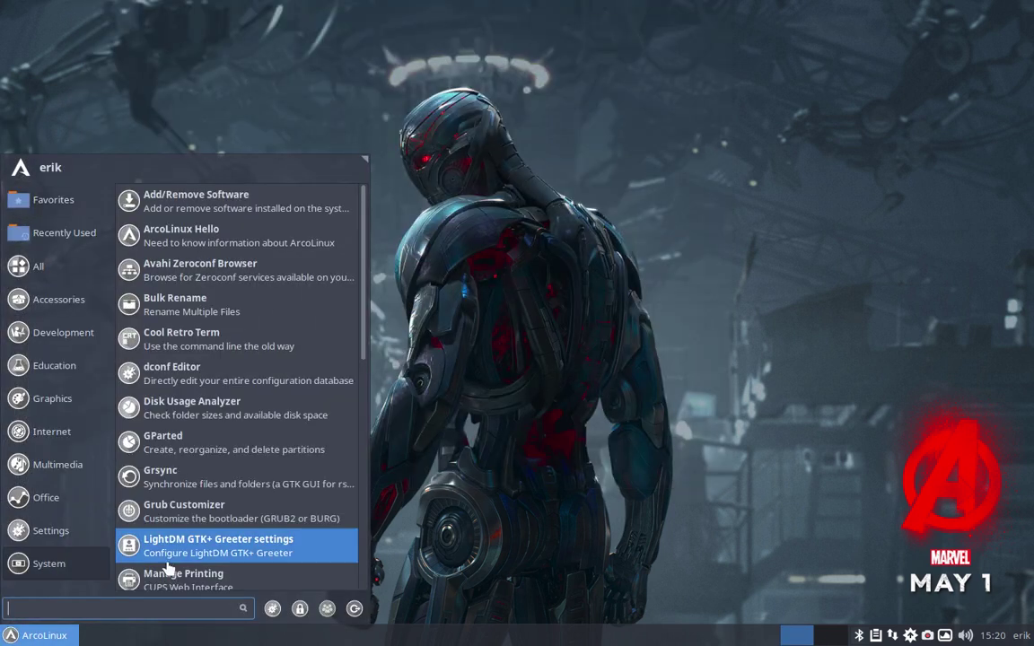
{"action": "scroll", "coordinate": [208, 539], "scroll_direction": "down", "scroll_amount": 5}
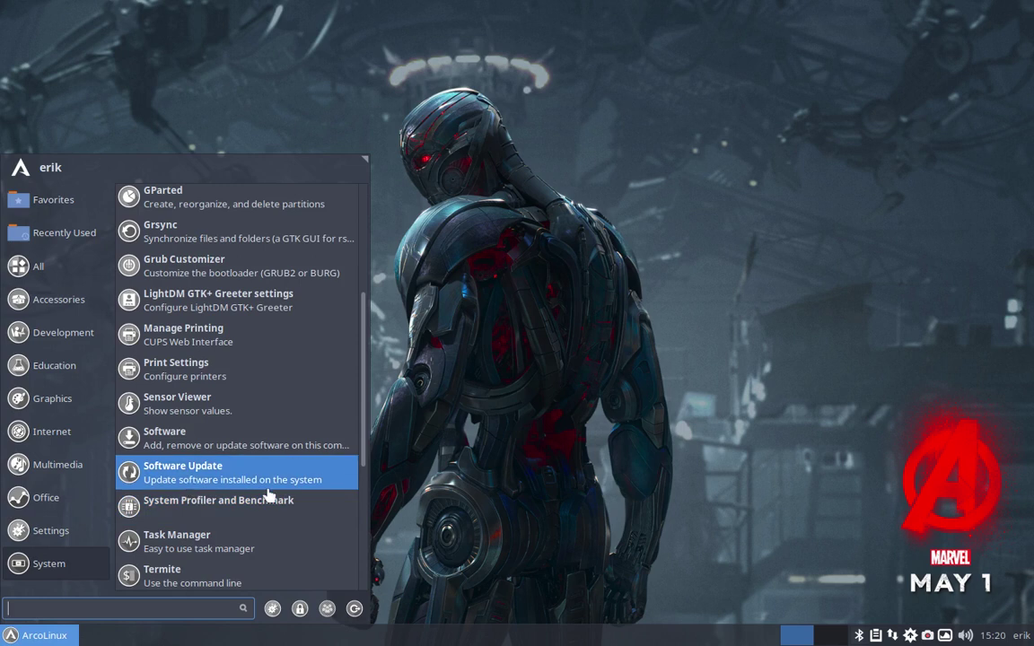
{"action": "left_click", "coordinate": [179, 509]}
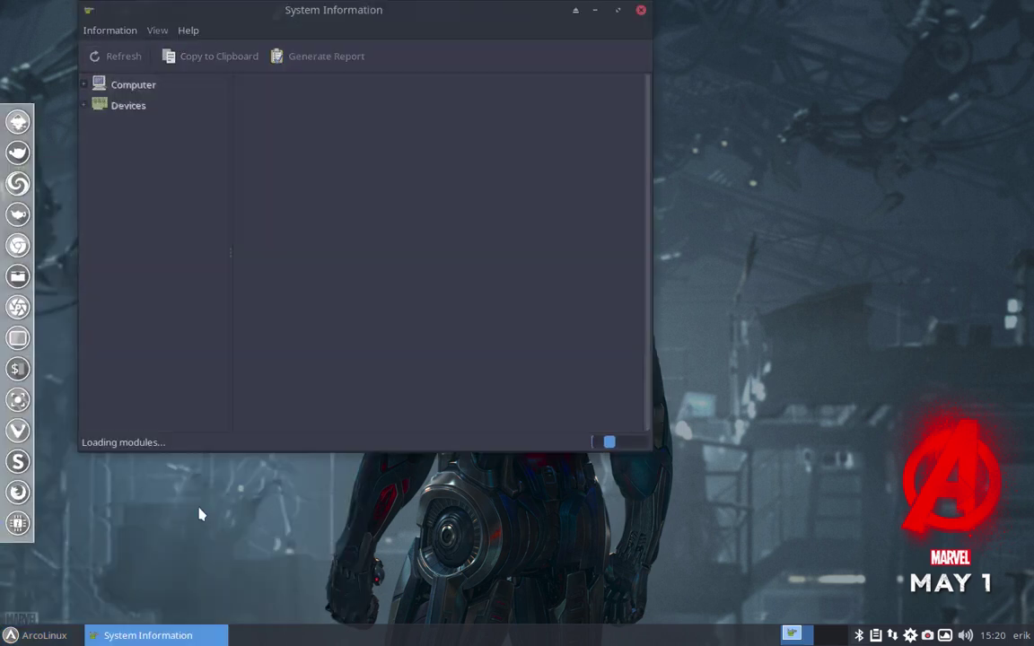
{"action": "double_click", "coordinate": [417, 11]}
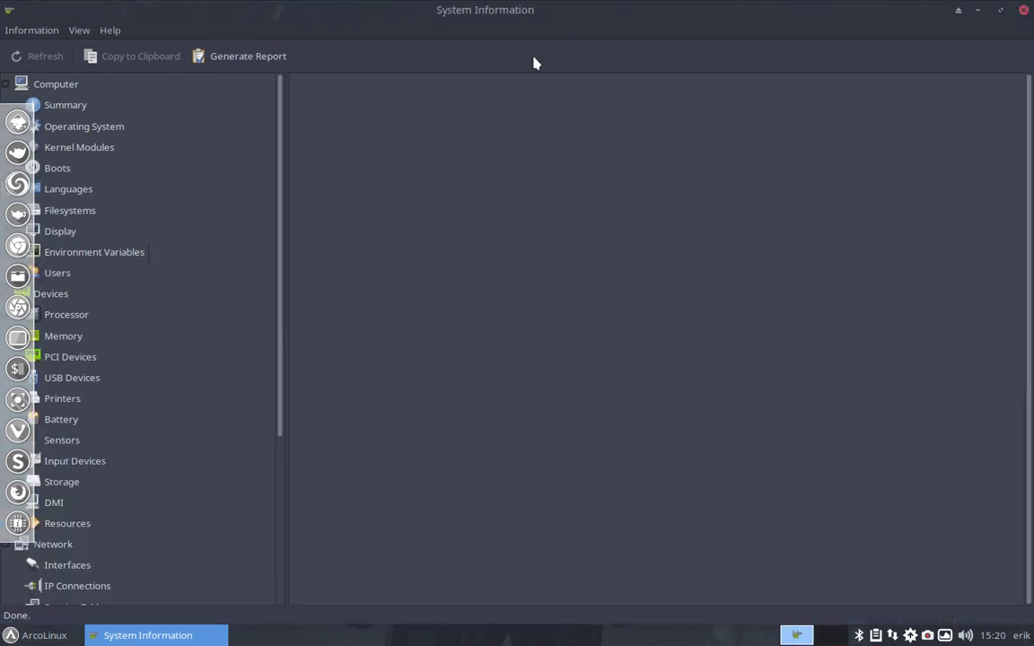
On the Summary page, select the Apple IR Receiver, keyboard/trackpad, iSight, Canon_MG7700_series printer and SD Card Reader entries
{"action": "left_click", "coordinate": [108, 101]}
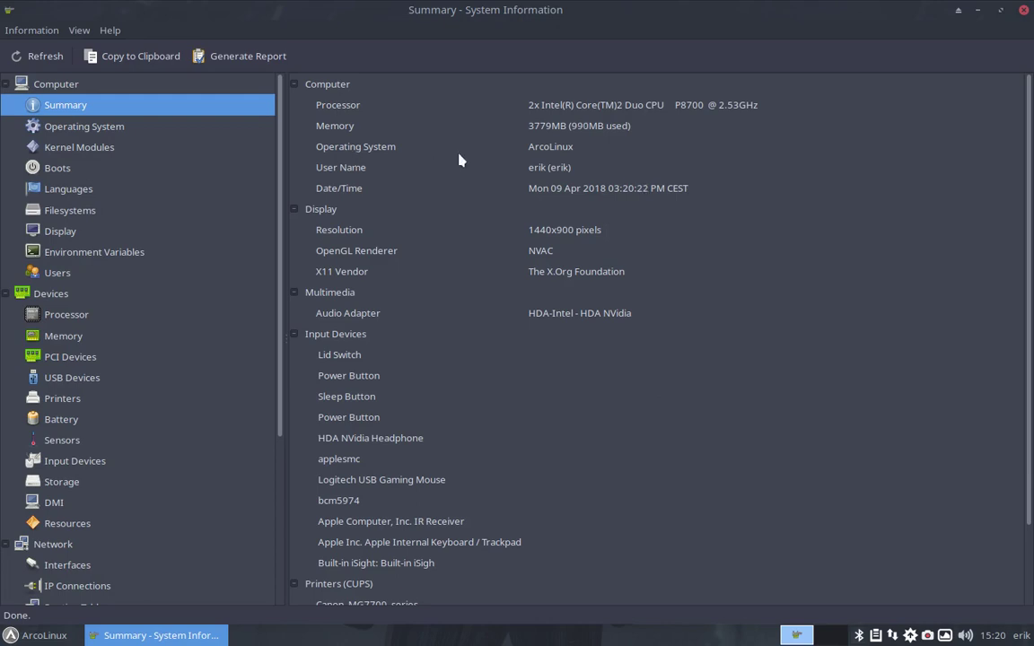
{"action": "scroll", "coordinate": [454, 304], "scroll_direction": "down", "scroll_amount": 3}
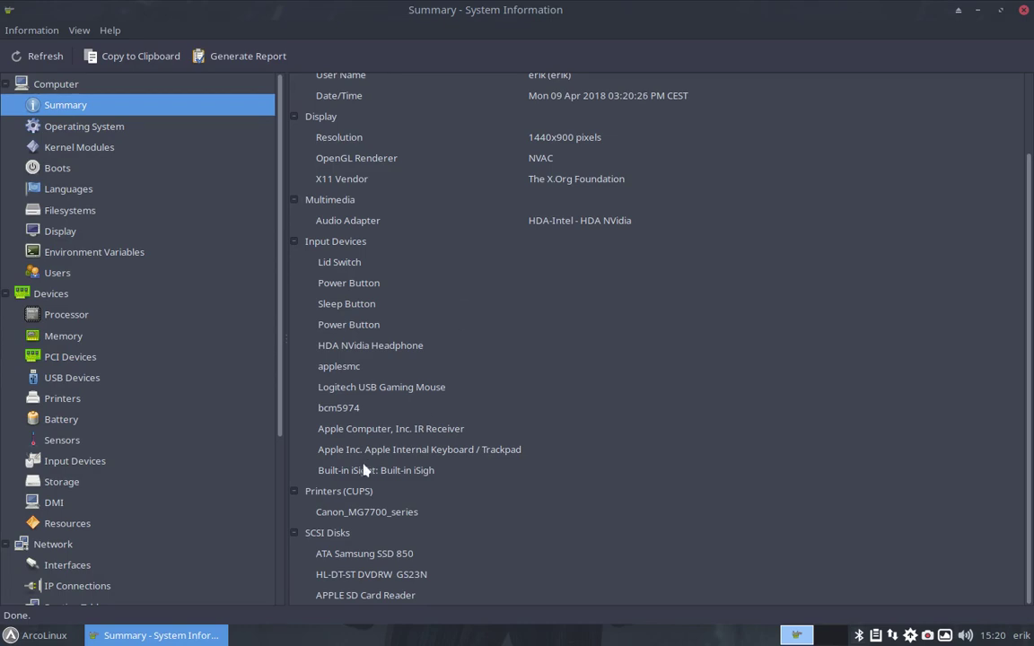
{"action": "left_click", "coordinate": [427, 432]}
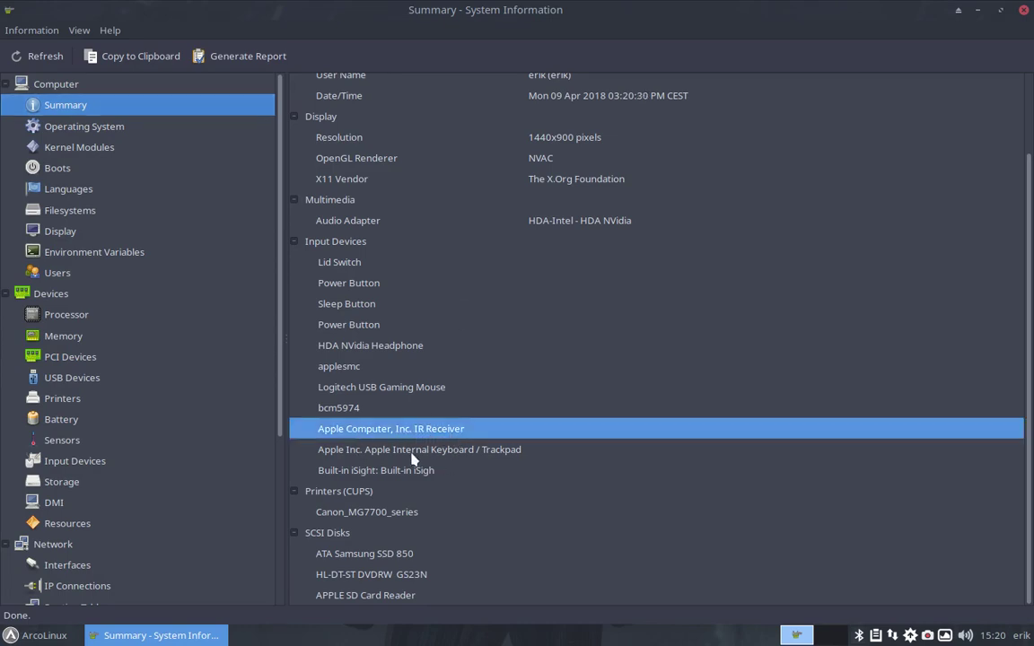
{"action": "left_click", "coordinate": [399, 451]}
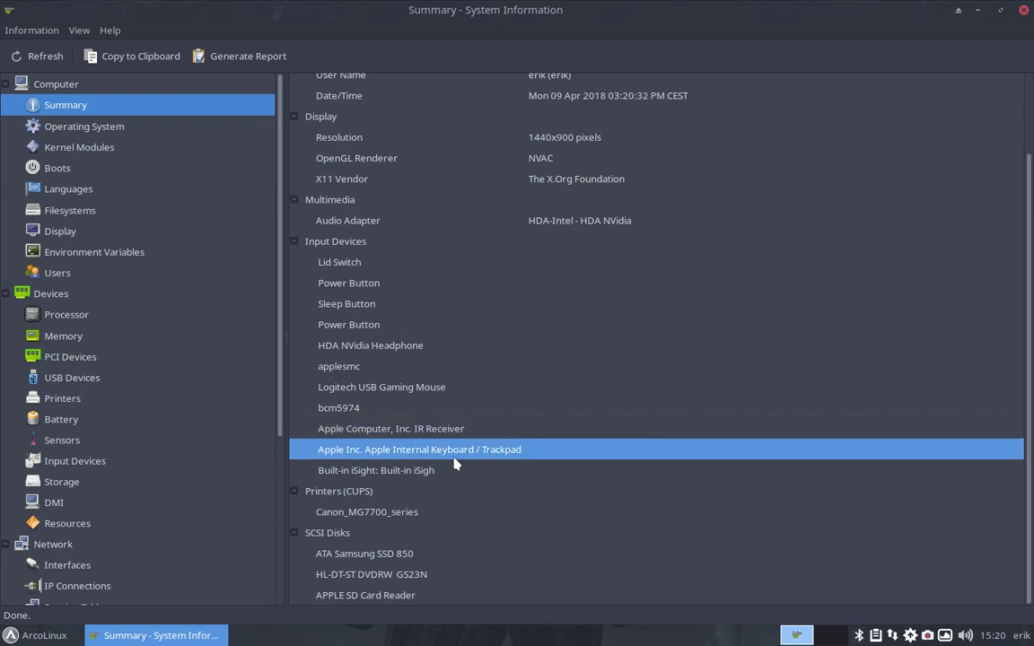
{"action": "left_click", "coordinate": [413, 478]}
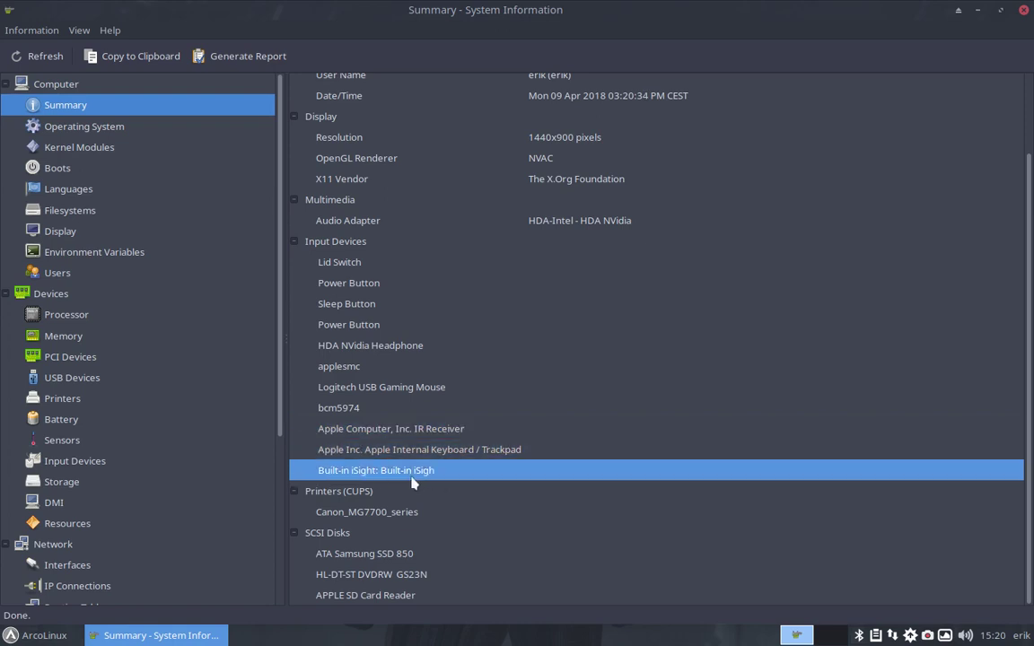
{"action": "left_click", "coordinate": [356, 517]}
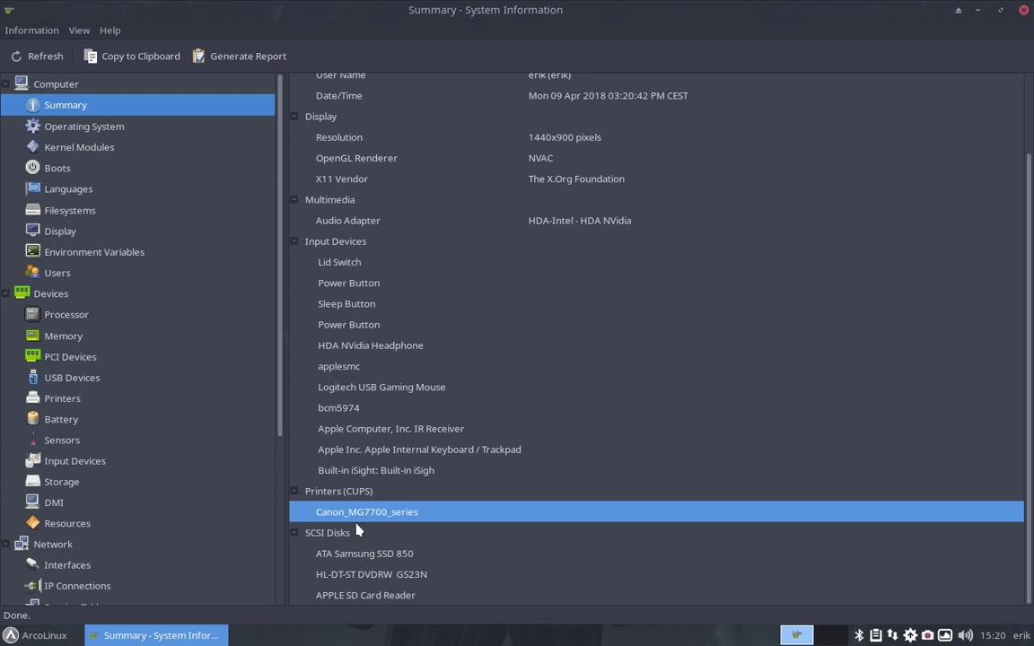
{"action": "left_click", "coordinate": [361, 600]}
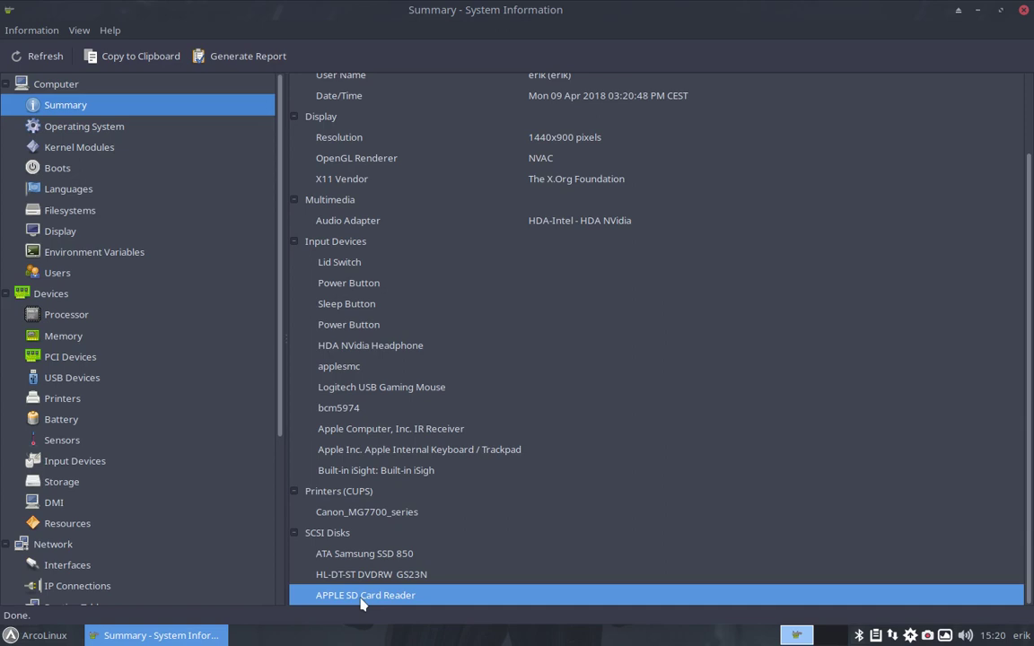
Browse the Operating System, Kernel Modules, Boots, Languages and Filesystems pages
{"action": "left_click", "coordinate": [96, 128]}
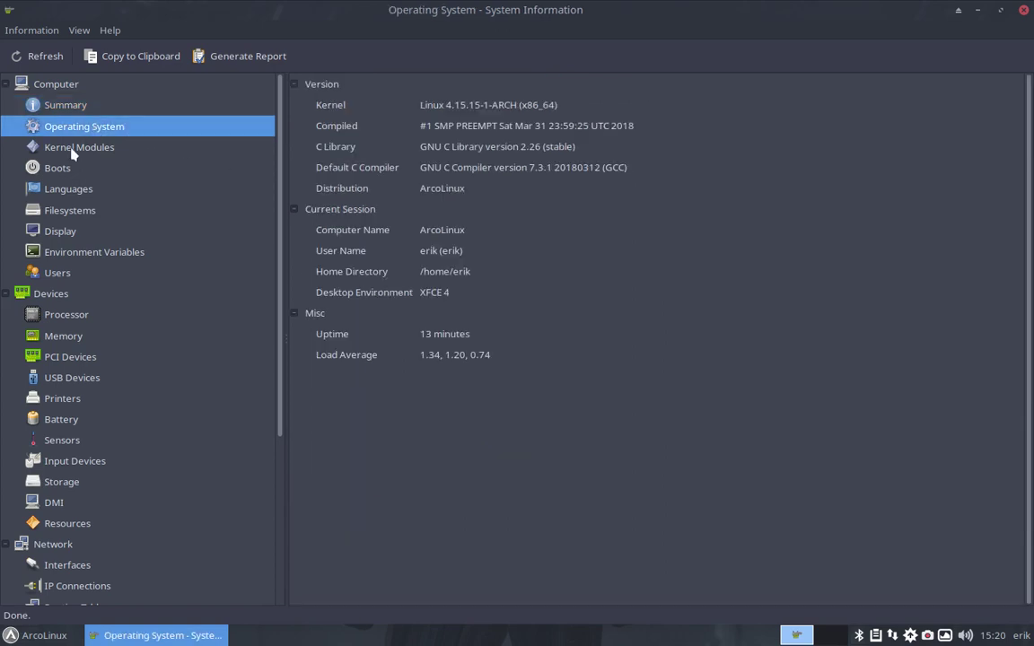
{"action": "left_click", "coordinate": [66, 146]}
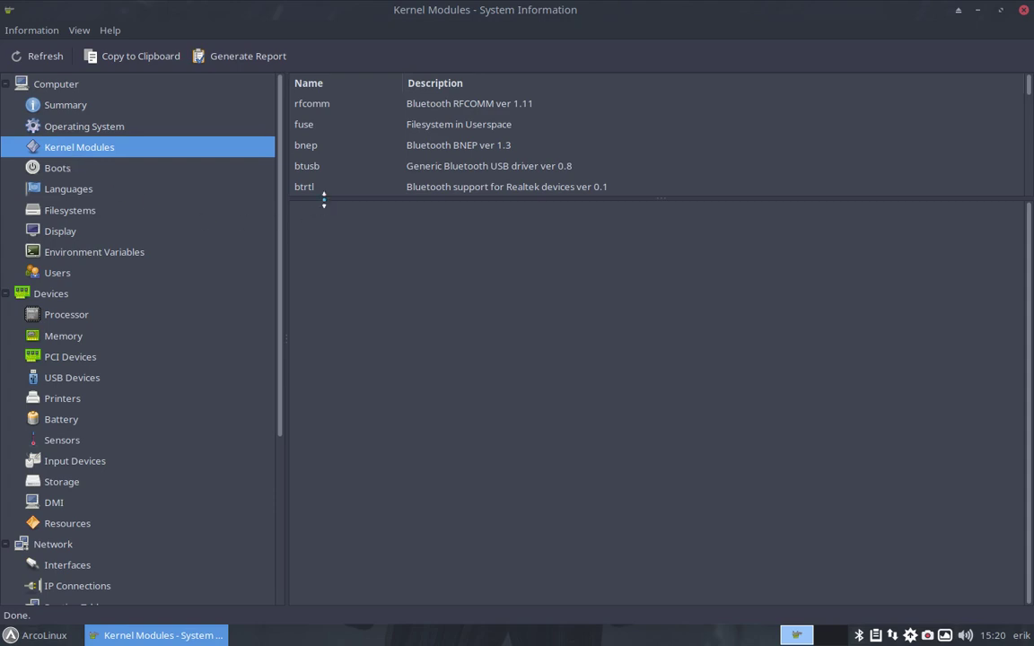
{"action": "left_click_drag", "start_coordinate": [335, 199], "coordinate": [251, 535]}
{"action": "left_click", "coordinate": [68, 167]}
{"action": "left_click", "coordinate": [74, 192]}
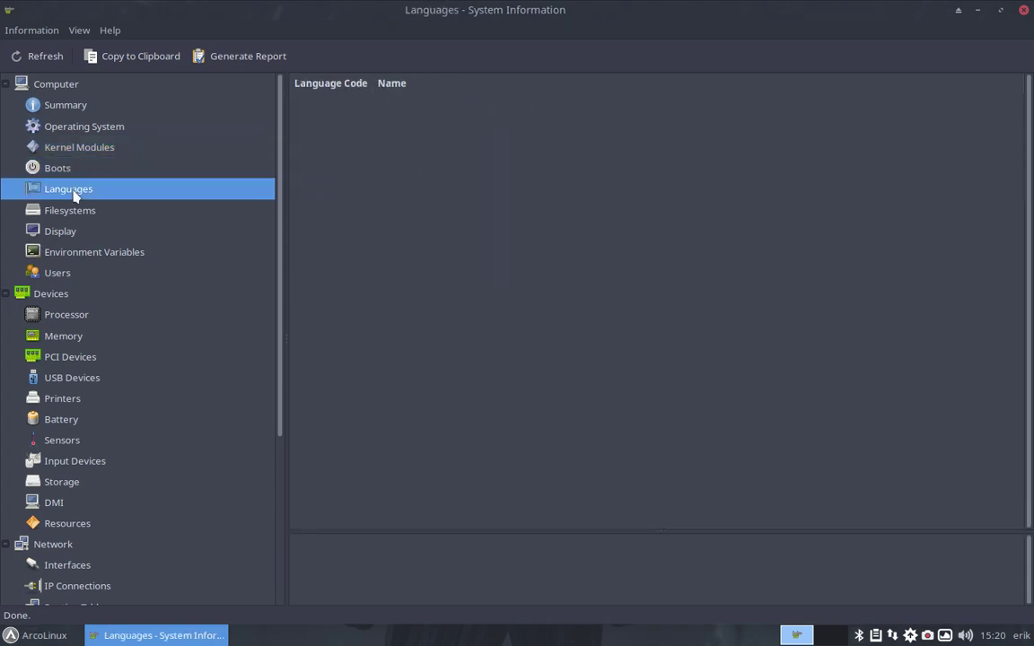
{"action": "left_click", "coordinate": [72, 208]}
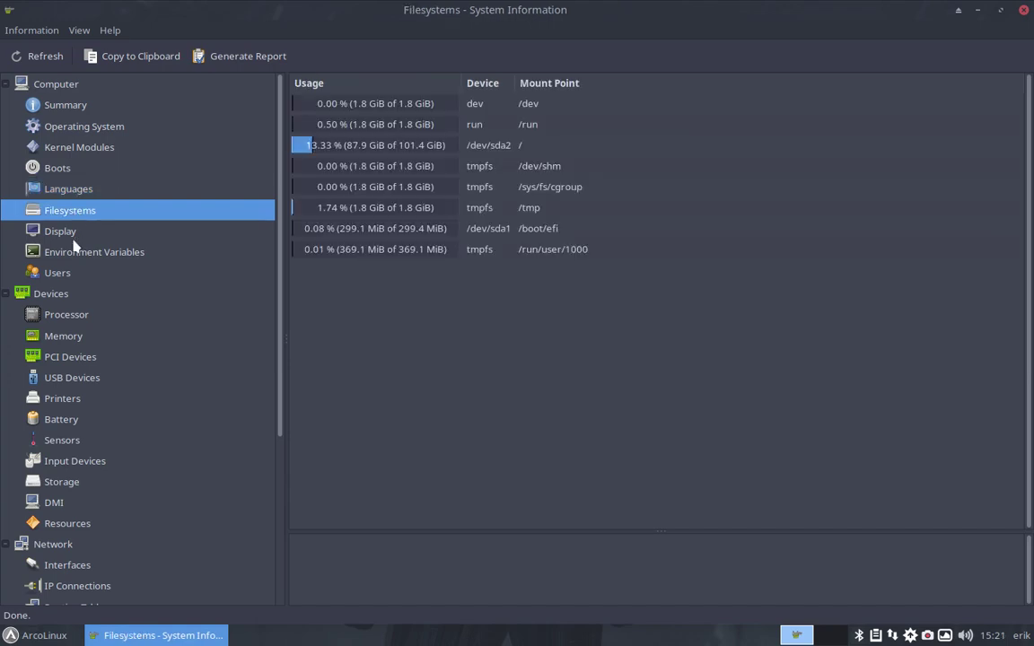
Scroll through the Display and X server details, then show the Environment Variables page
{"action": "left_click", "coordinate": [68, 232]}
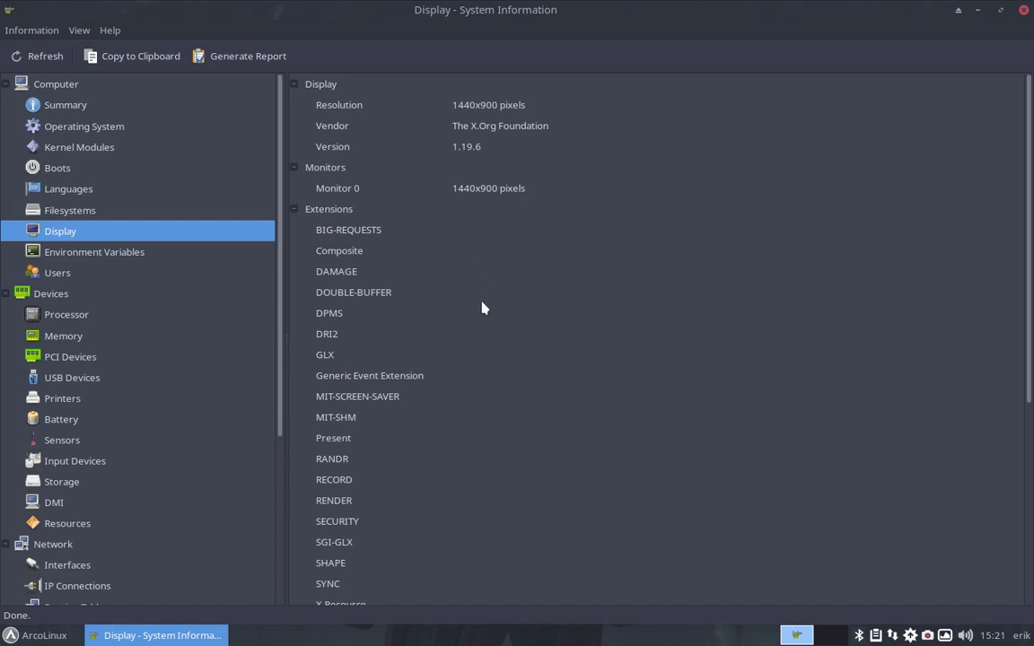
{"action": "scroll", "coordinate": [482, 308], "scroll_direction": "down", "scroll_amount": 2}
{"action": "scroll", "coordinate": [482, 308], "scroll_direction": "up", "scroll_amount": 1}
{"action": "scroll", "coordinate": [482, 308], "scroll_direction": "down", "scroll_amount": 5}
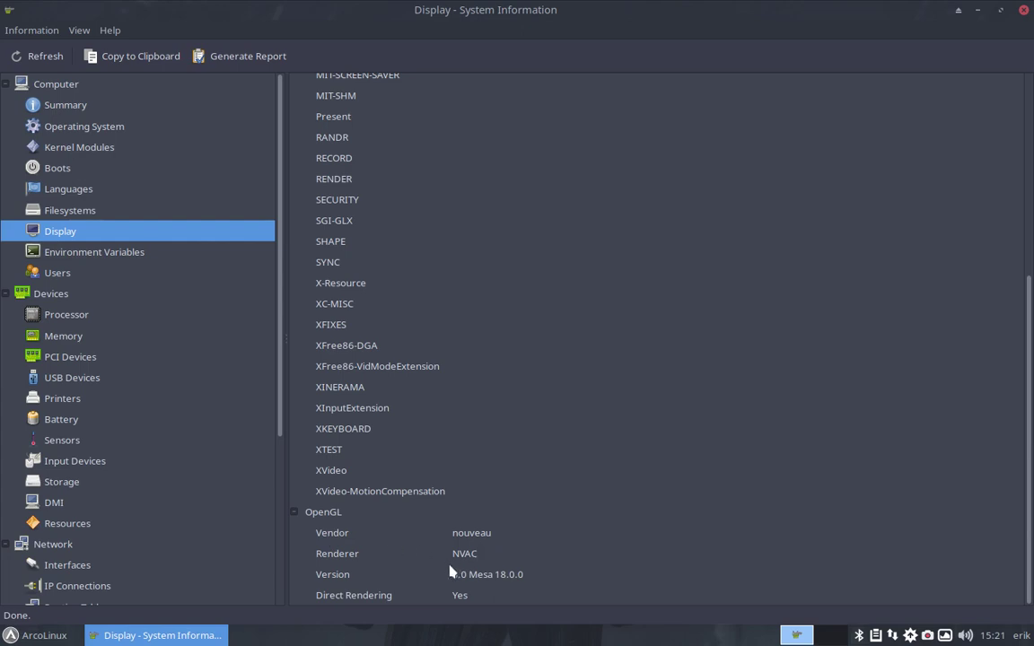
{"action": "scroll", "coordinate": [177, 392], "scroll_direction": "down", "scroll_amount": 3}
{"action": "left_click", "coordinate": [76, 137]}
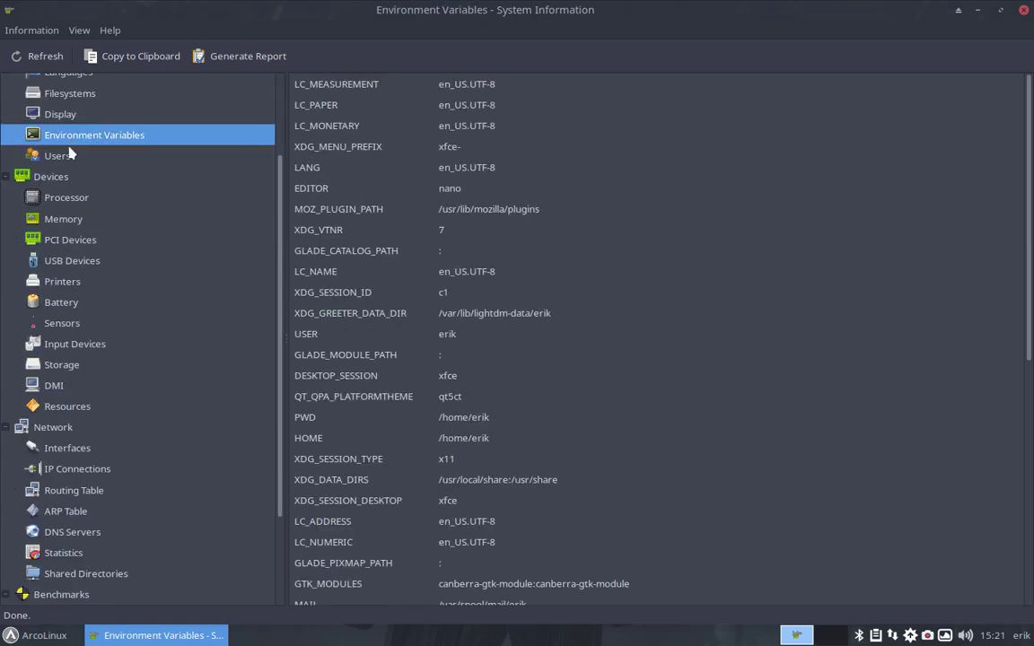
Browse the Users, Devices, Processor and Memory pages, ending on PCI Devices
{"action": "left_click", "coordinate": [47, 159]}
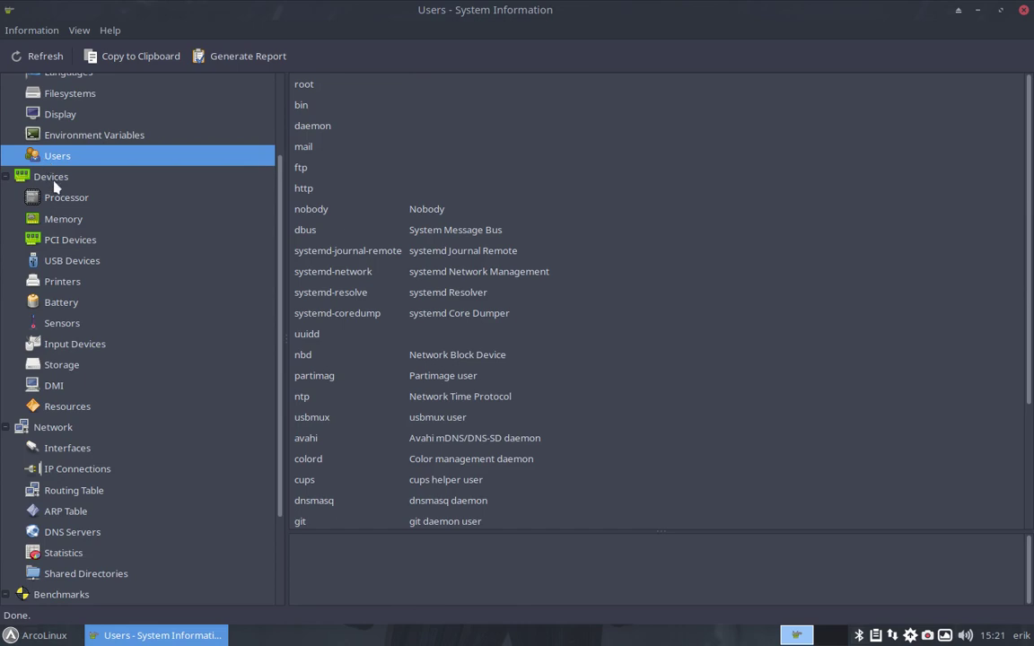
{"action": "left_click", "coordinate": [51, 174]}
{"action": "left_click", "coordinate": [66, 202]}
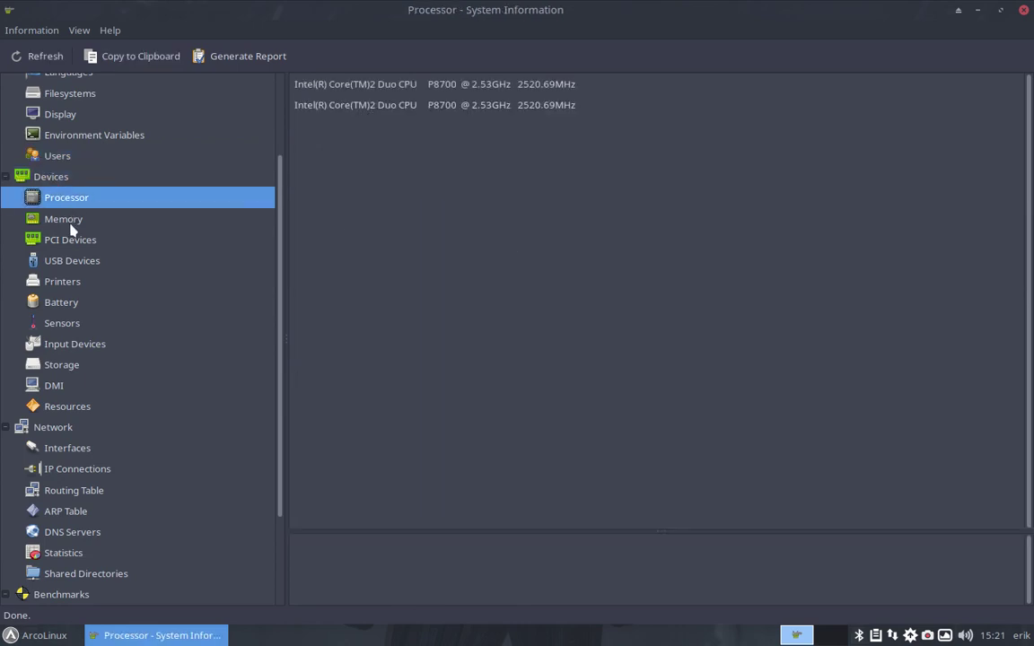
{"action": "left_click", "coordinate": [72, 226]}
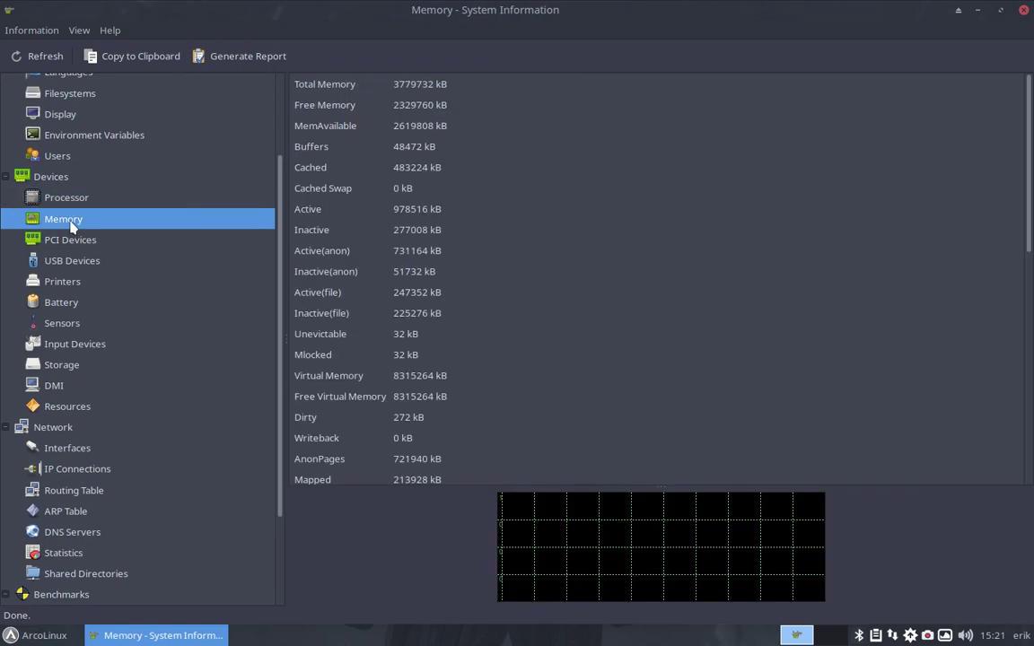
{"action": "left_click", "coordinate": [77, 240]}
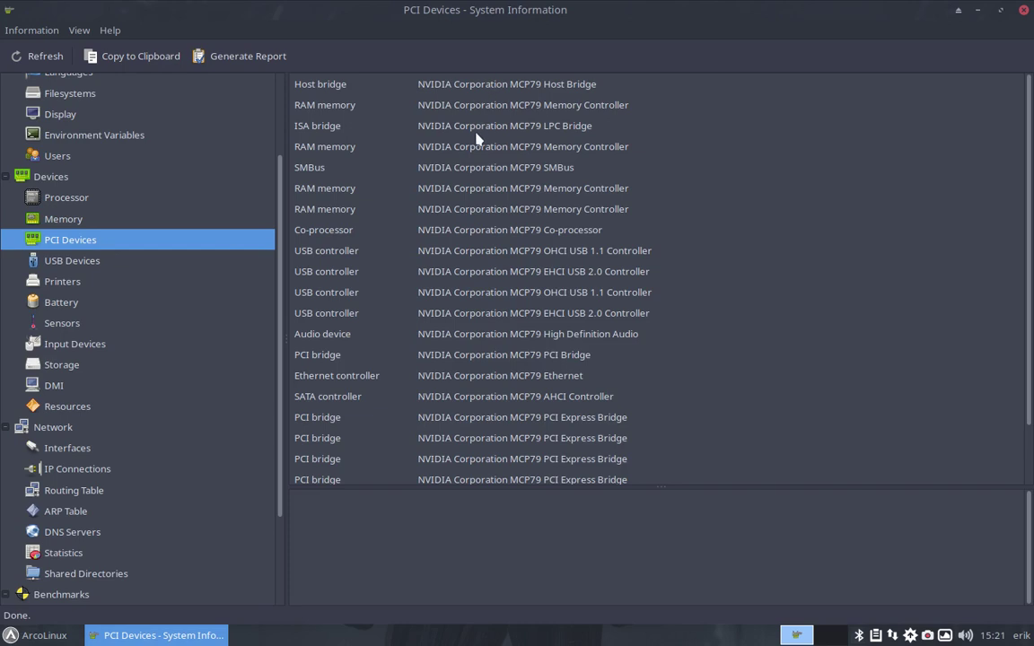
Inspect the Broadcom wireless network controller and LSI FireWire controller details
{"action": "scroll", "coordinate": [477, 139], "scroll_direction": "down", "scroll_amount": 3}
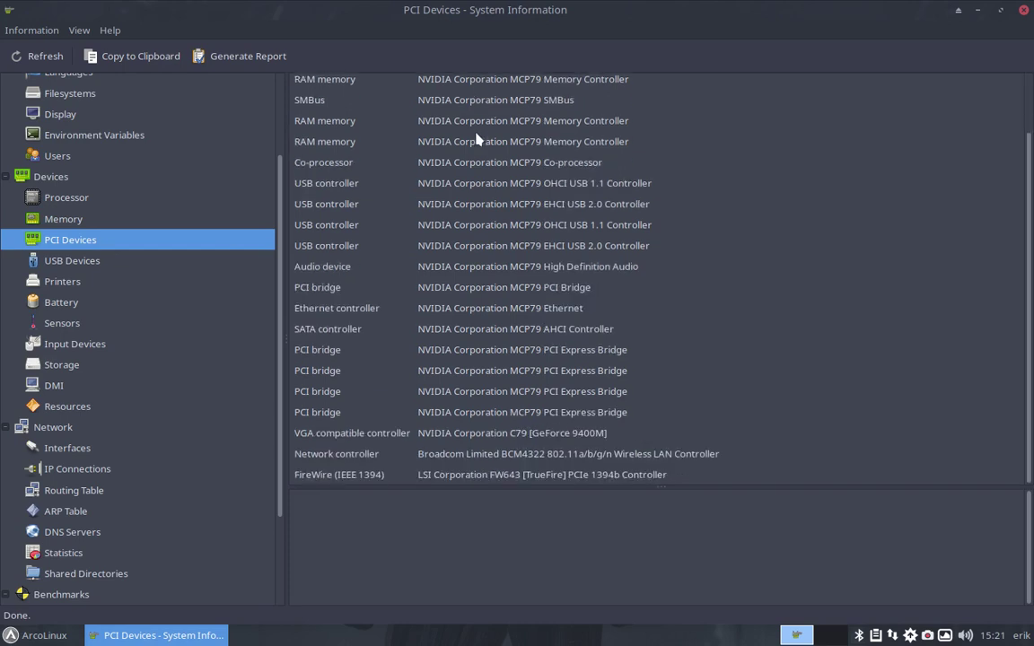
{"action": "left_click", "coordinate": [466, 456]}
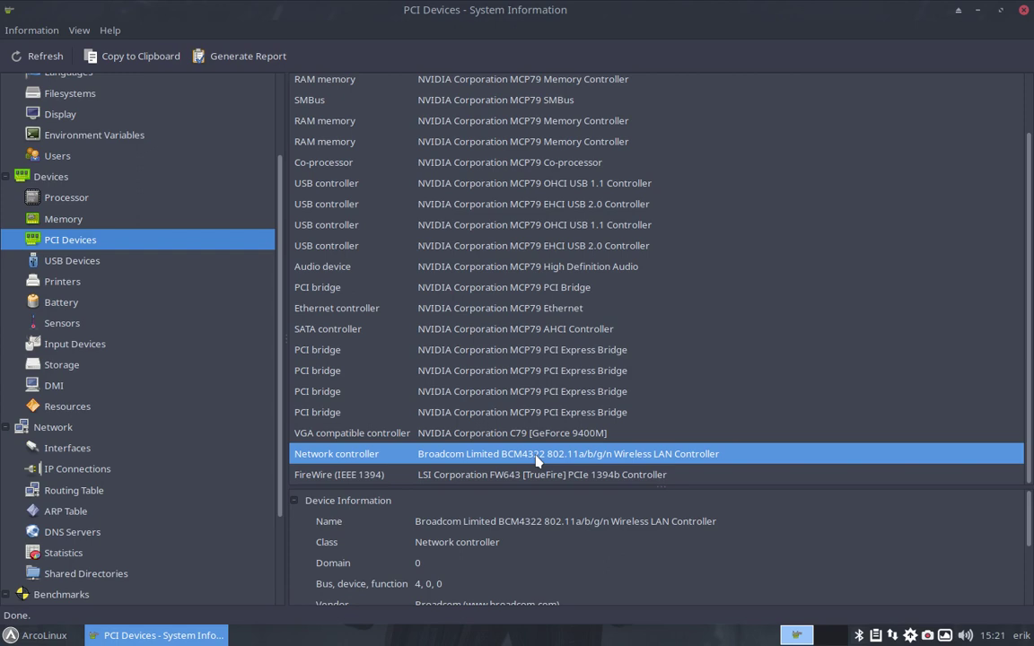
{"action": "left_click", "coordinate": [458, 480]}
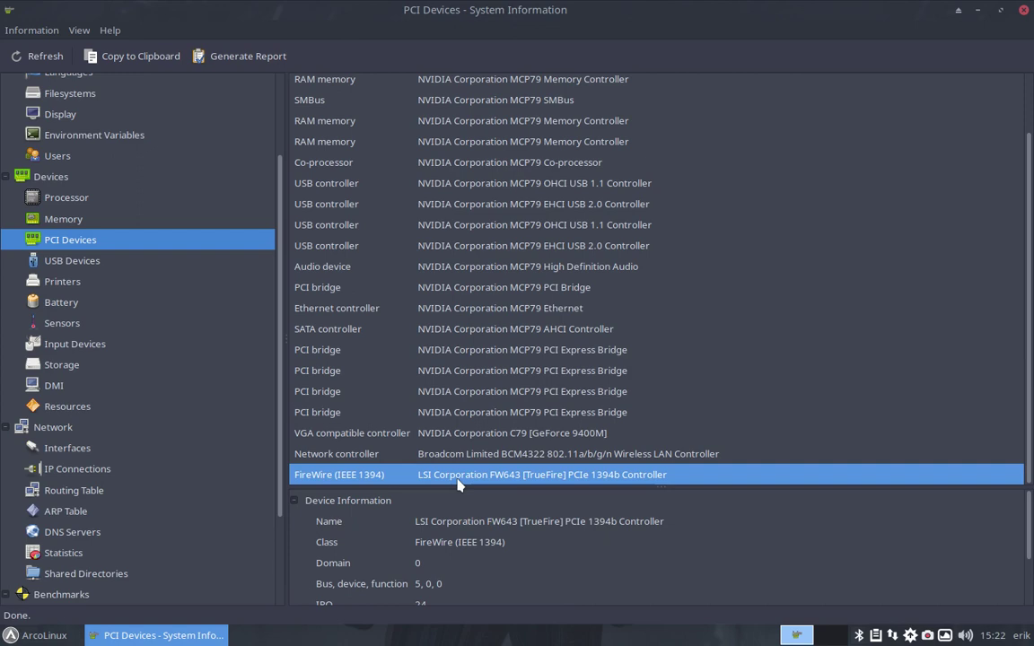
Check the USB Devices, Printers, Battery and Sensors pages
{"action": "left_click", "coordinate": [126, 265]}
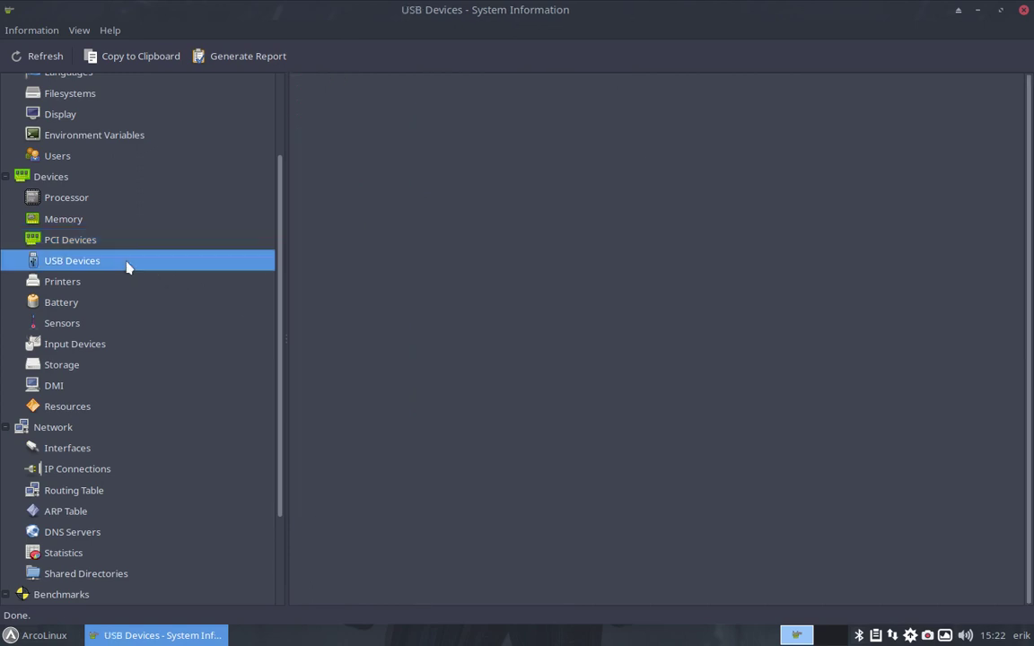
{"action": "left_click", "coordinate": [121, 284]}
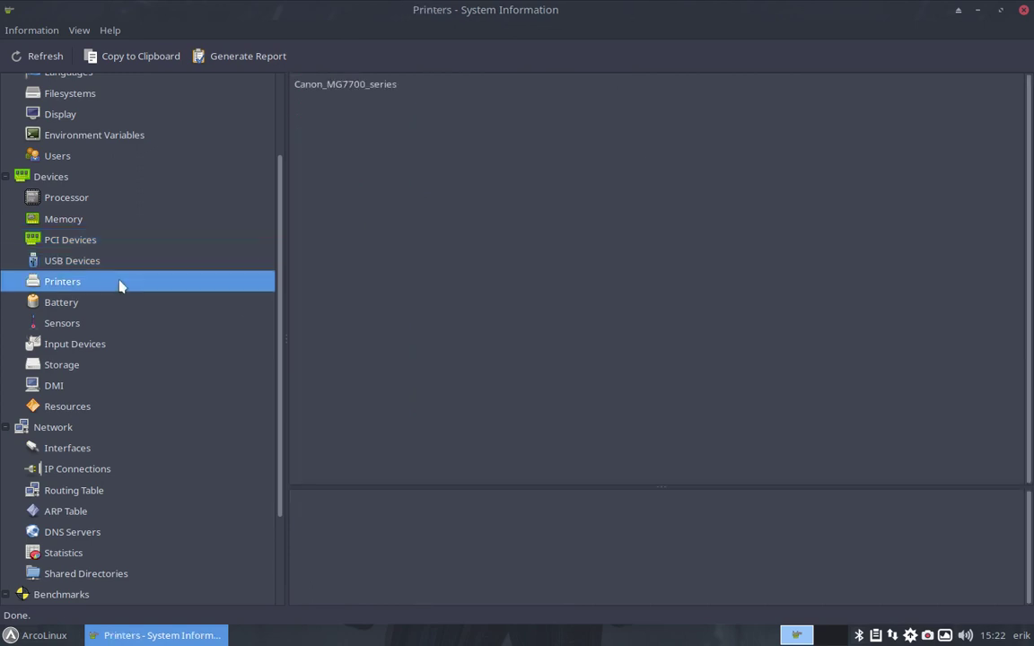
{"action": "left_click", "coordinate": [89, 310]}
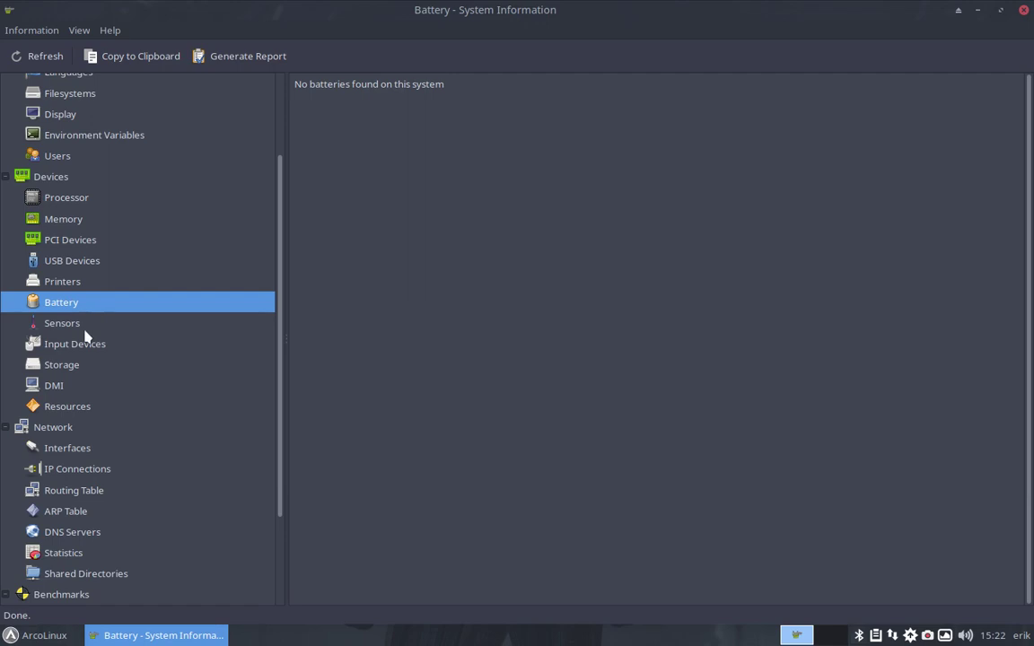
{"action": "left_click", "coordinate": [86, 329]}
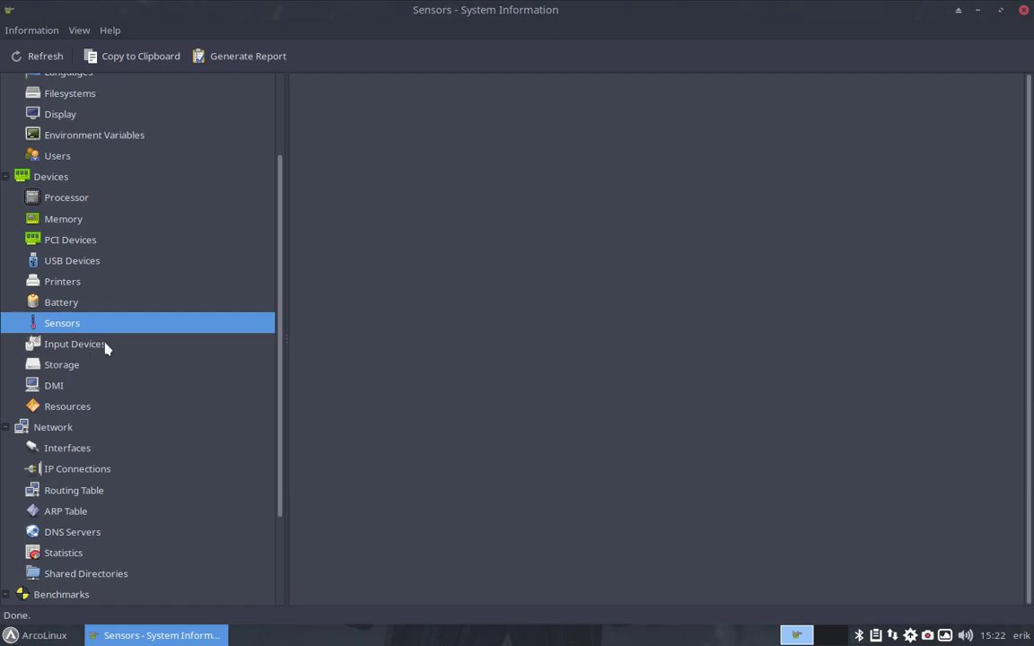
On Input Devices, view the Lid Switch, Apple IR Receiver, internal keyboard/trackpad and iSight camera details
{"action": "left_click", "coordinate": [106, 348]}
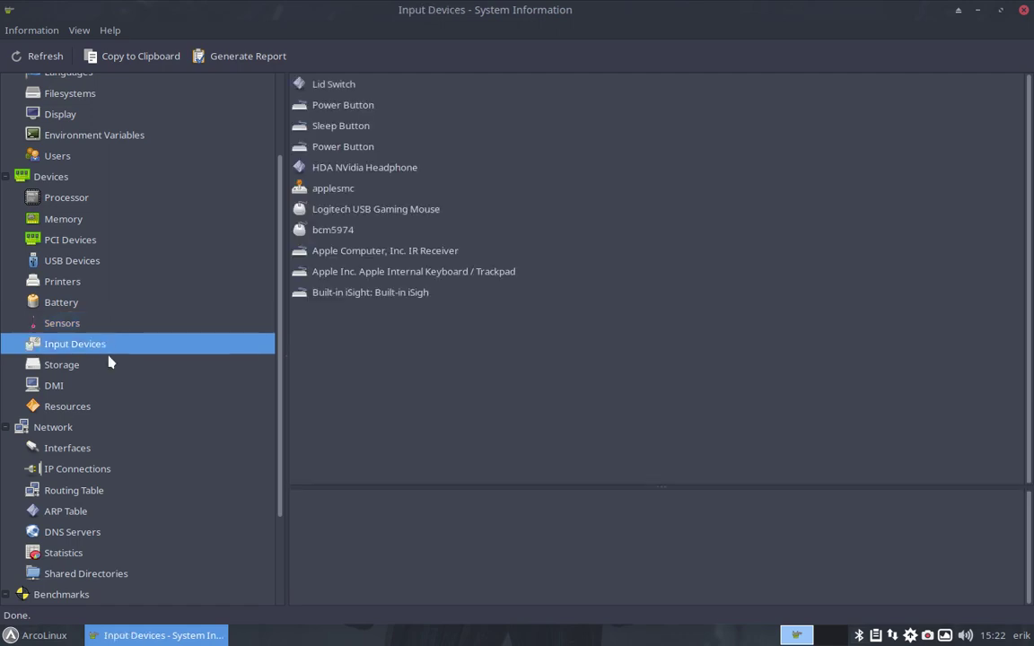
{"action": "left_click", "coordinate": [334, 86]}
{"action": "scroll", "coordinate": [474, 600], "scroll_direction": "down", "scroll_amount": 2}
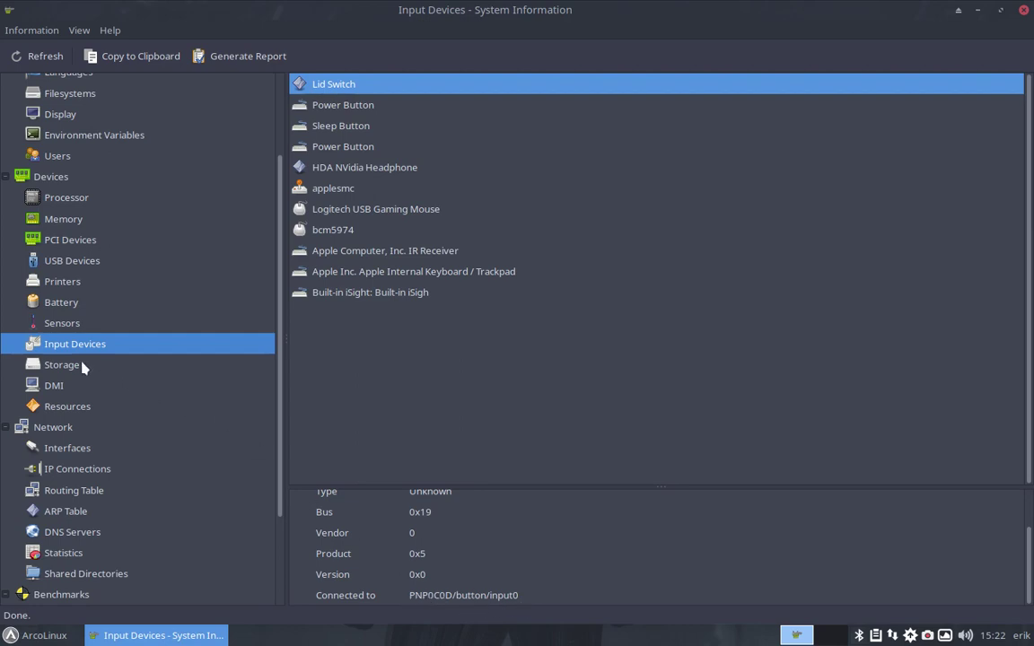
{"action": "left_click", "coordinate": [363, 249]}
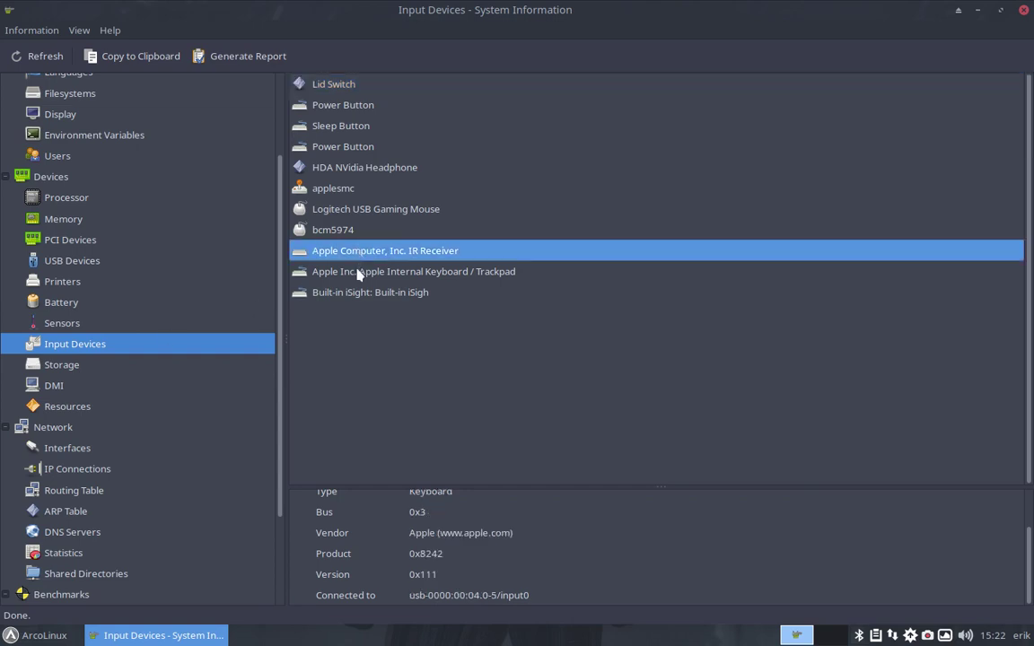
{"action": "left_click", "coordinate": [358, 270]}
{"action": "left_click", "coordinate": [355, 293]}
Check the Storage, DMI and Resources pages, ending on the Network Interfaces list
{"action": "left_click", "coordinate": [77, 365]}
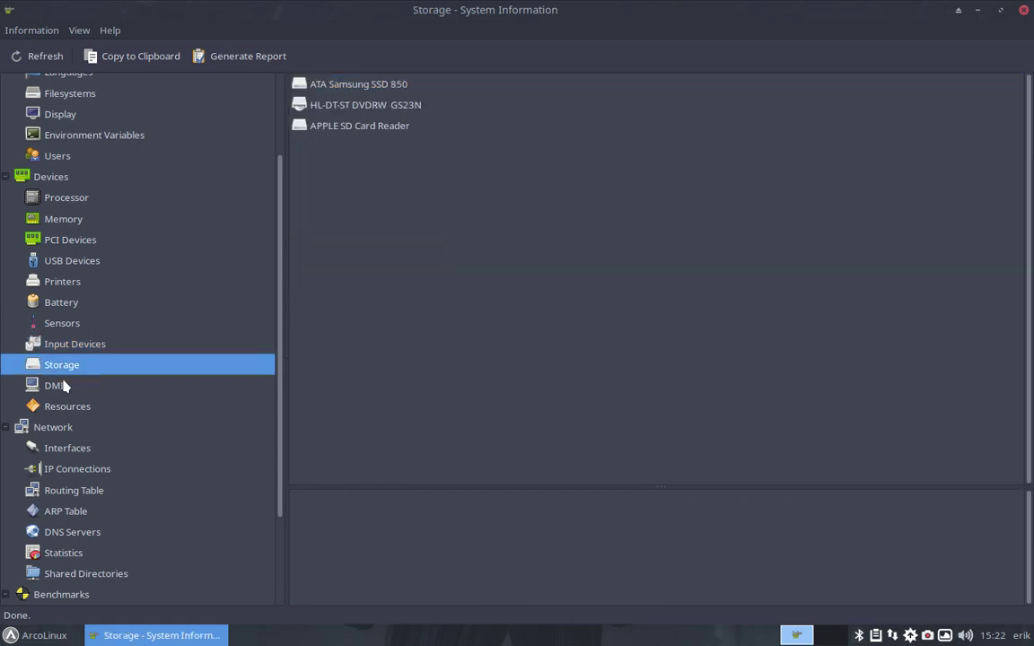
{"action": "left_click", "coordinate": [65, 389]}
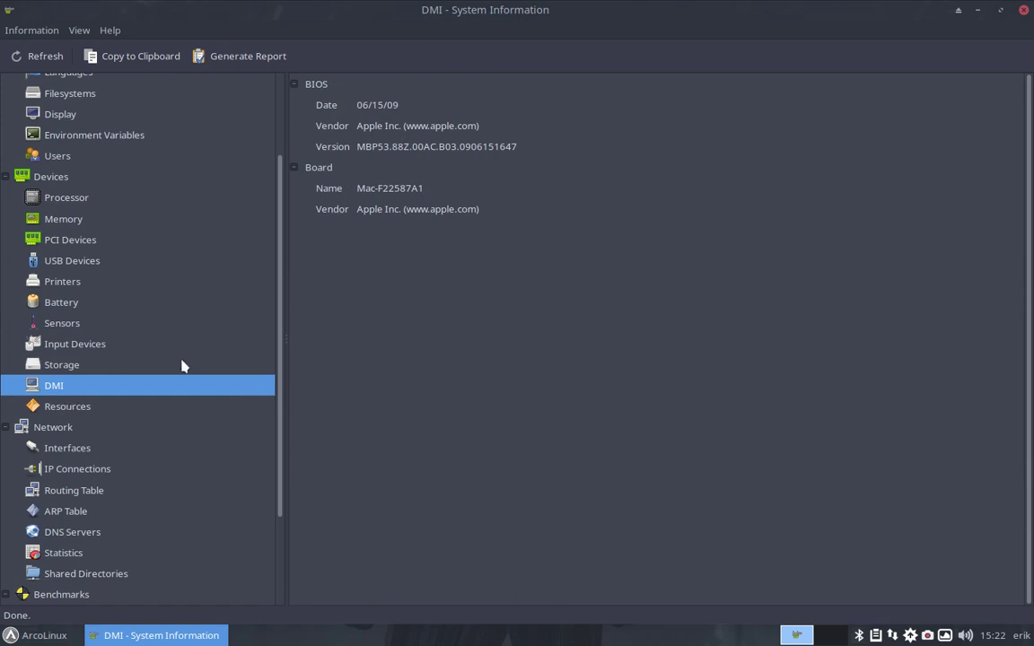
{"action": "left_click", "coordinate": [97, 411]}
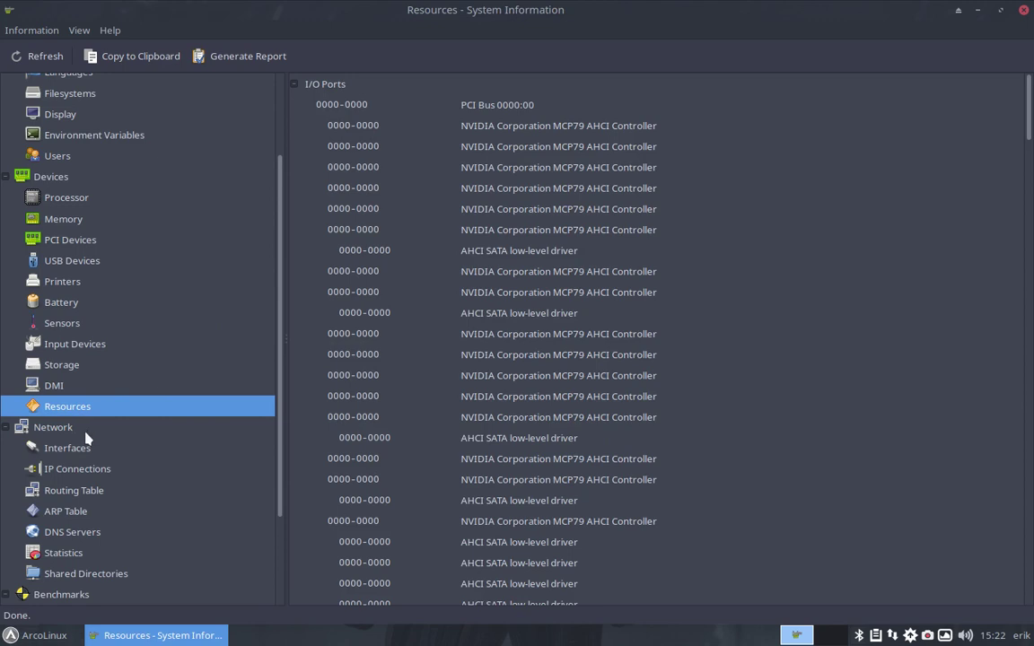
{"action": "left_click", "coordinate": [87, 430]}
{"action": "left_click", "coordinate": [81, 451]}
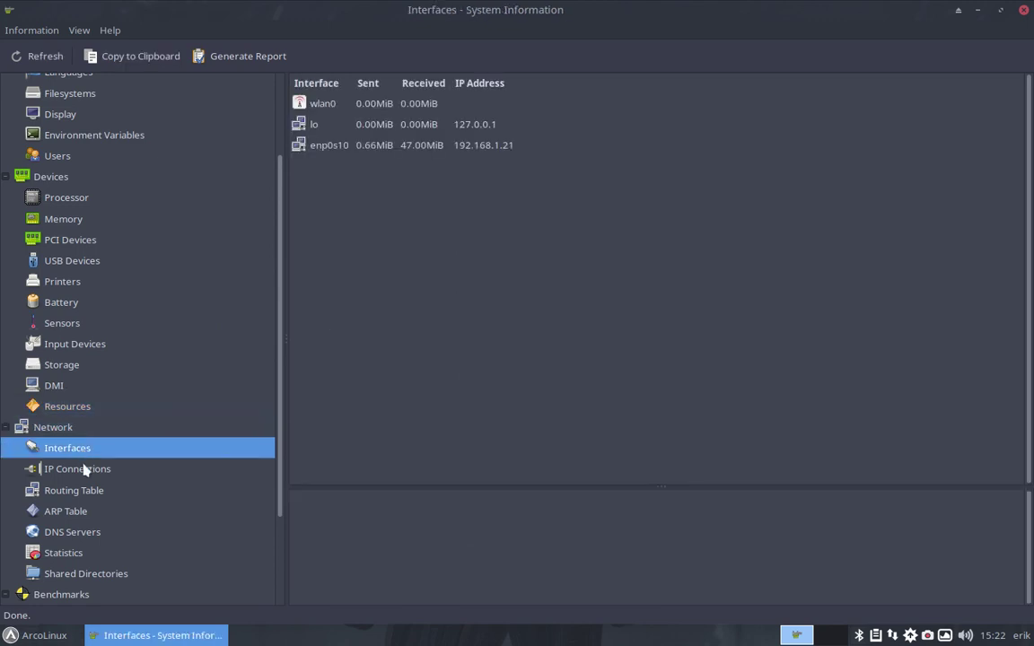
Close the HardInfo System Information window
{"action": "left_click", "coordinate": [1024, 10]}
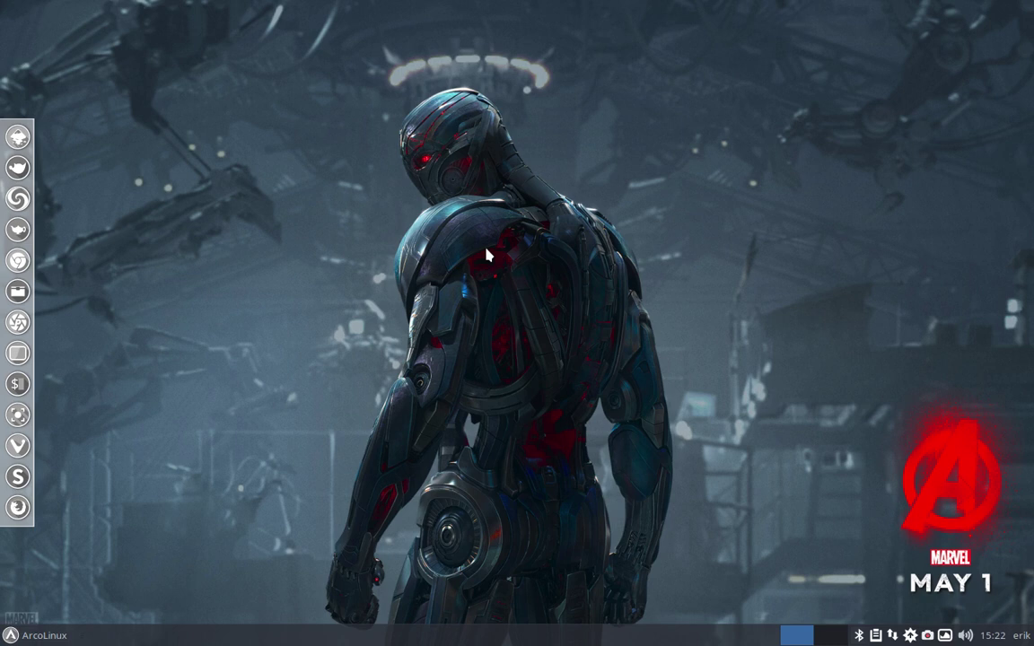
Use the keyboard-brightness keys to dim the backlight nearly off, then restore it to about 60%
{"action": "key", "text": "XF86KbdBrightnessDown"}
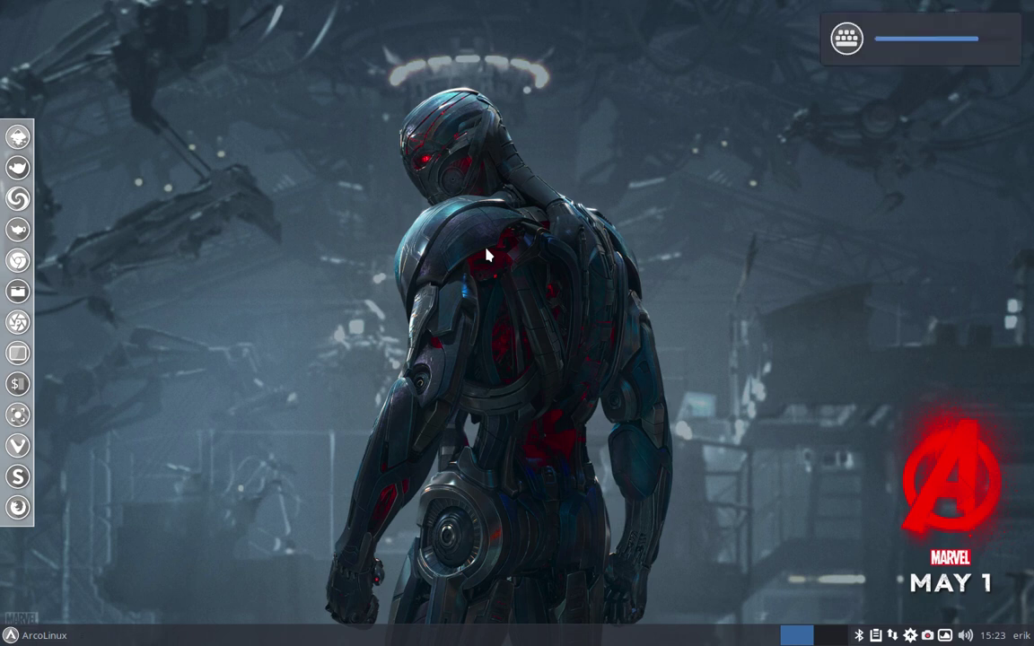
{"action": "key", "text": "XF86KbdBrightnessDown"}
{"action": "key", "text": "XF86KbdBrightnessDown"}
{"action": "key", "text": "XF86KbdBrightnessDown"}
{"action": "key", "text": "XF86KbdBrightnessDown"}
{"action": "key", "text": "XF86KbdBrightnessDown"}
{"action": "key", "text": "XF86KbdBrightnessDown"}
{"action": "key", "text": "XF86KbdBrightnessUp"}
{"action": "key", "text": "XF86KbdBrightnessUp"}
{"action": "key", "text": "XF86KbdBrightnessUp"}
{"action": "key", "text": "XF86KbdBrightnessUp"}
{"action": "key", "text": "XF86KbdBrightnessUp"}
{"action": "key", "text": "XF86KbdBrightnessUp"}
{"action": "key", "text": "XF86KbdBrightnessUp"}
{"action": "key", "text": "XF86KbdBrightnessUp"}
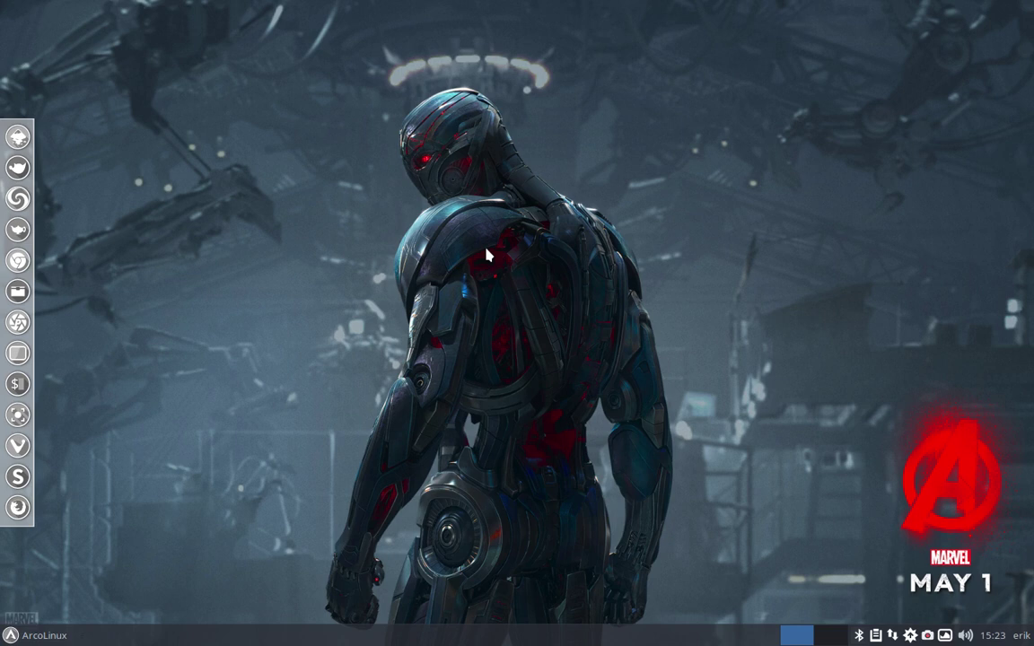
Turn the volume down, then raise it from about half to roughly three-quarters
{"action": "key", "text": "XF86AudioLowerVolume"}
{"action": "key", "text": "XF86AudioLowerVolume"}
{"action": "key", "text": "XF86AudioLowerVolume"}
{"action": "key", "text": "XF86AudioLowerVolume"}
{"action": "key", "text": "XF86AudioLowerVolume"}
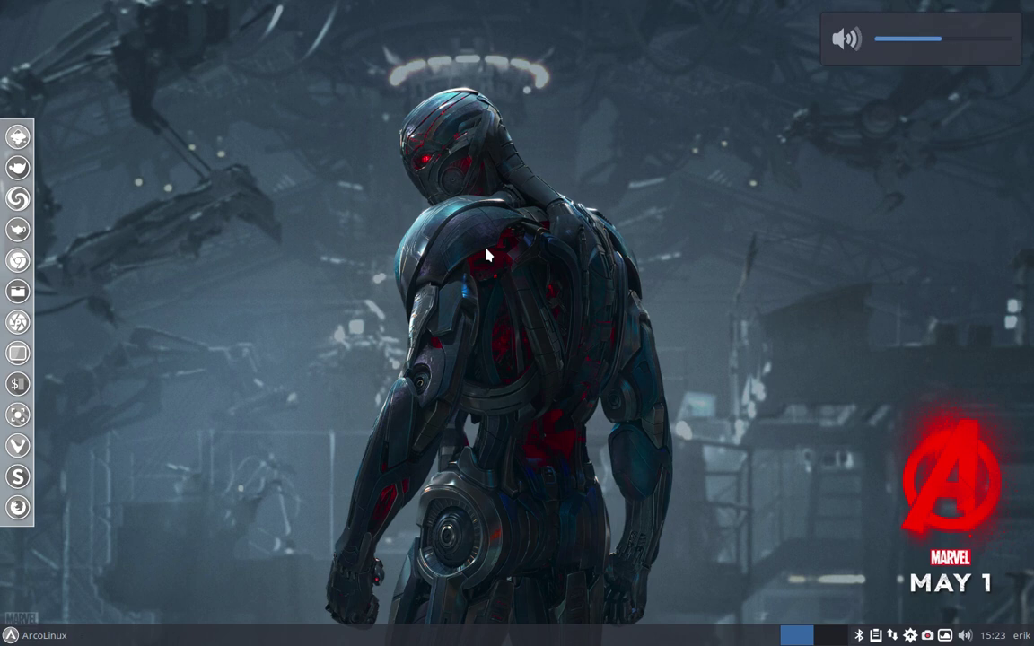
{"action": "key", "text": "XF86AudioRaiseVolume"}
{"action": "key", "text": "XF86AudioRaiseVolume"}
{"action": "key", "text": "XF86AudioRaiseVolume"}
{"action": "key", "text": "XF86AudioRaiseVolume"}
{"action": "key", "text": "XF86AudioRaiseVolume"}
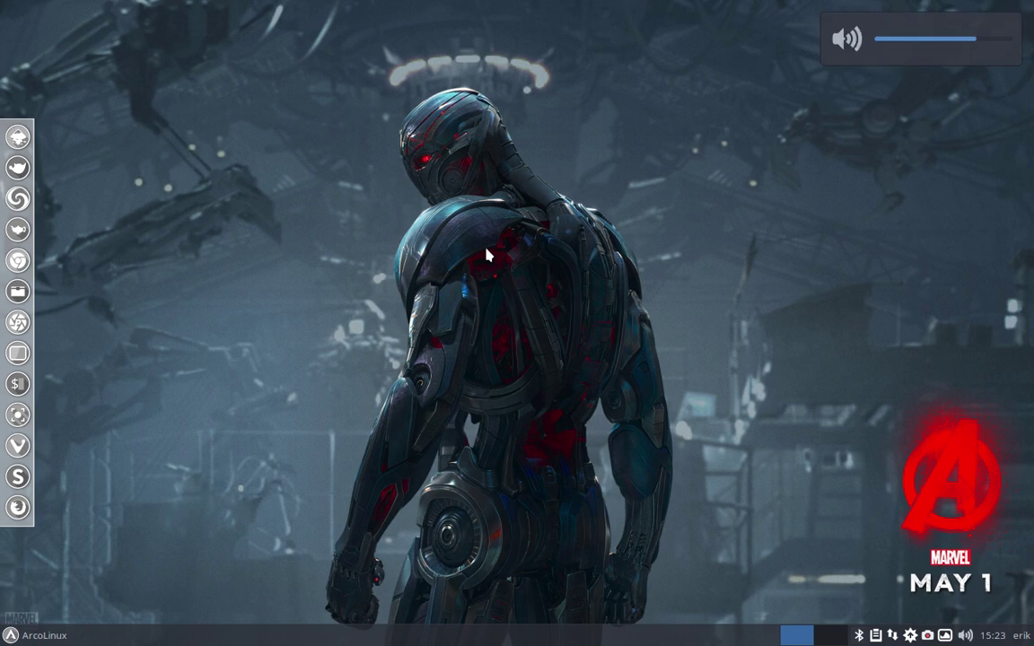